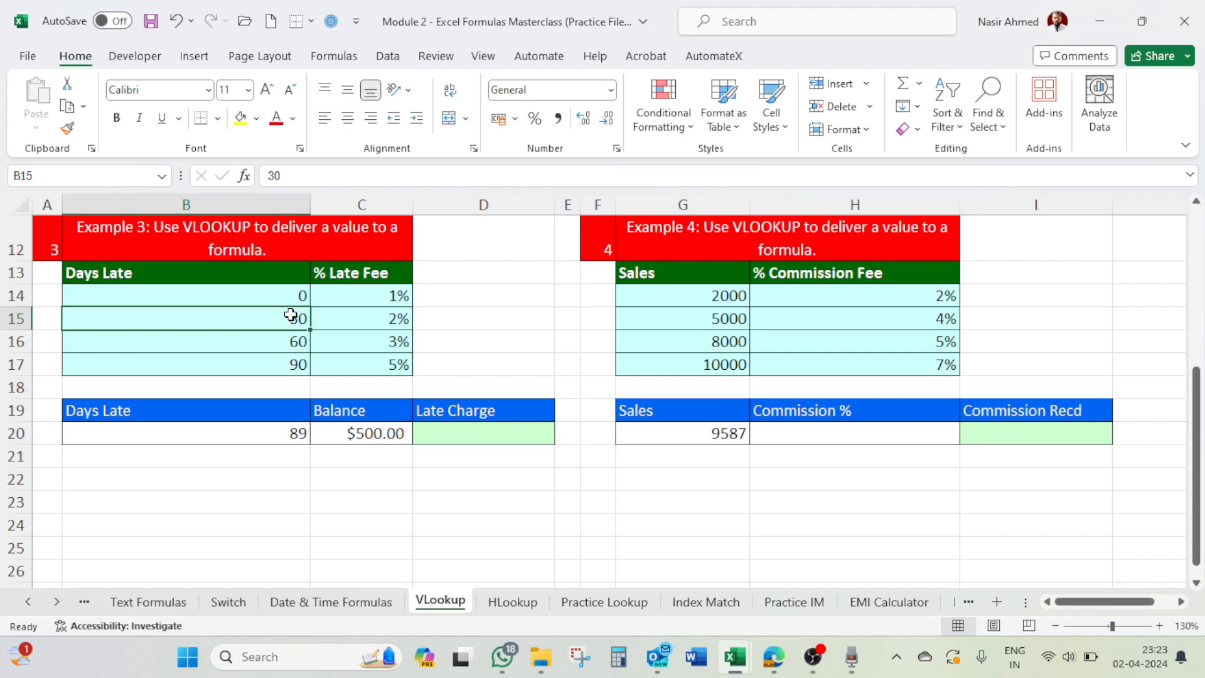
left_click(353, 296)
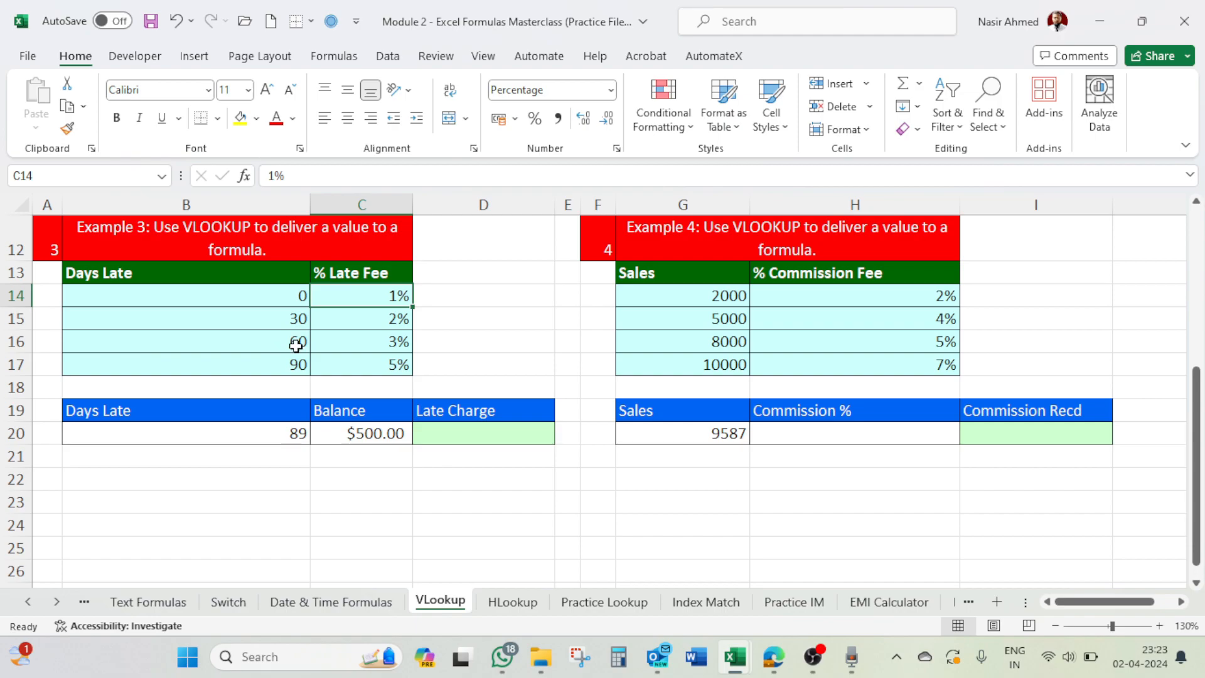
left_click(369, 342)
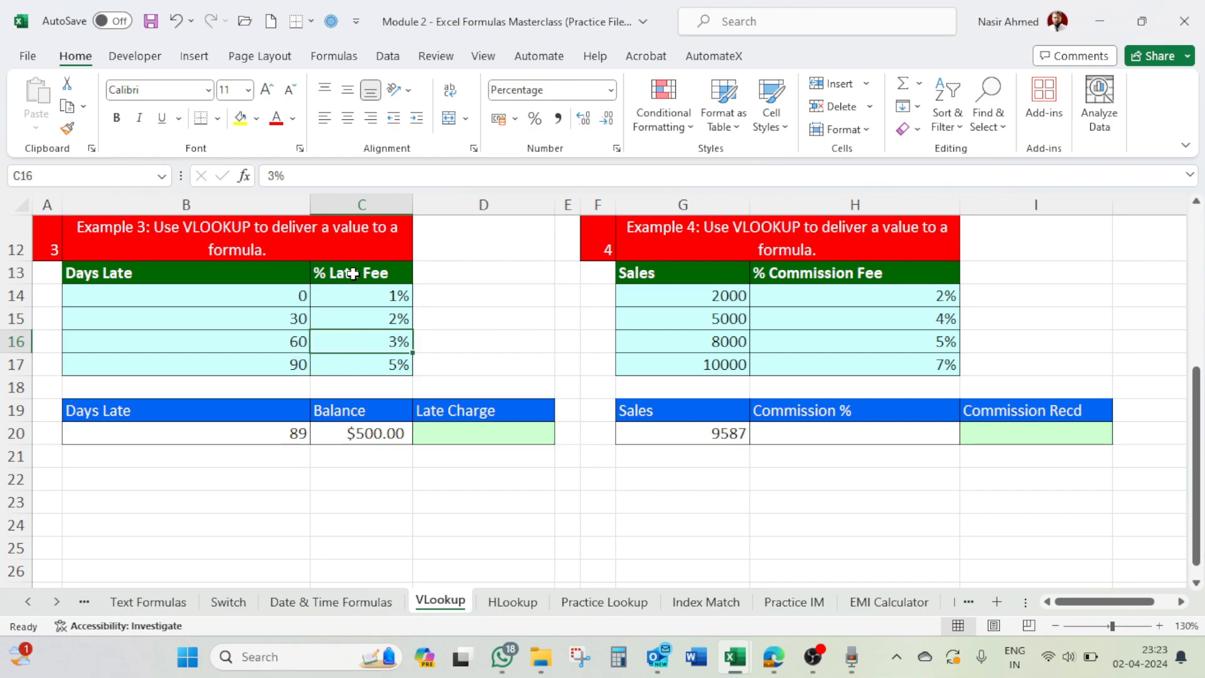
left_click(352, 274)
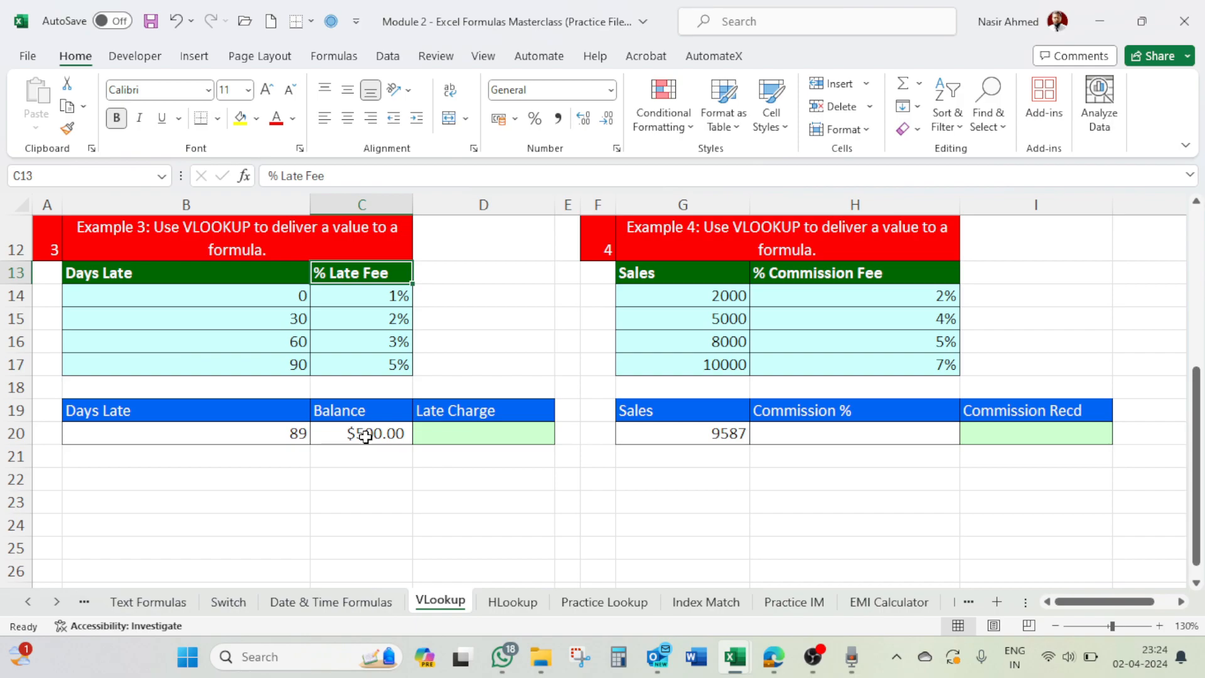
Start a VLOOKUP formula in Late Charge cell D20, with B20 as the lookup value and B14:C17 as the table array
left_click(452, 433)
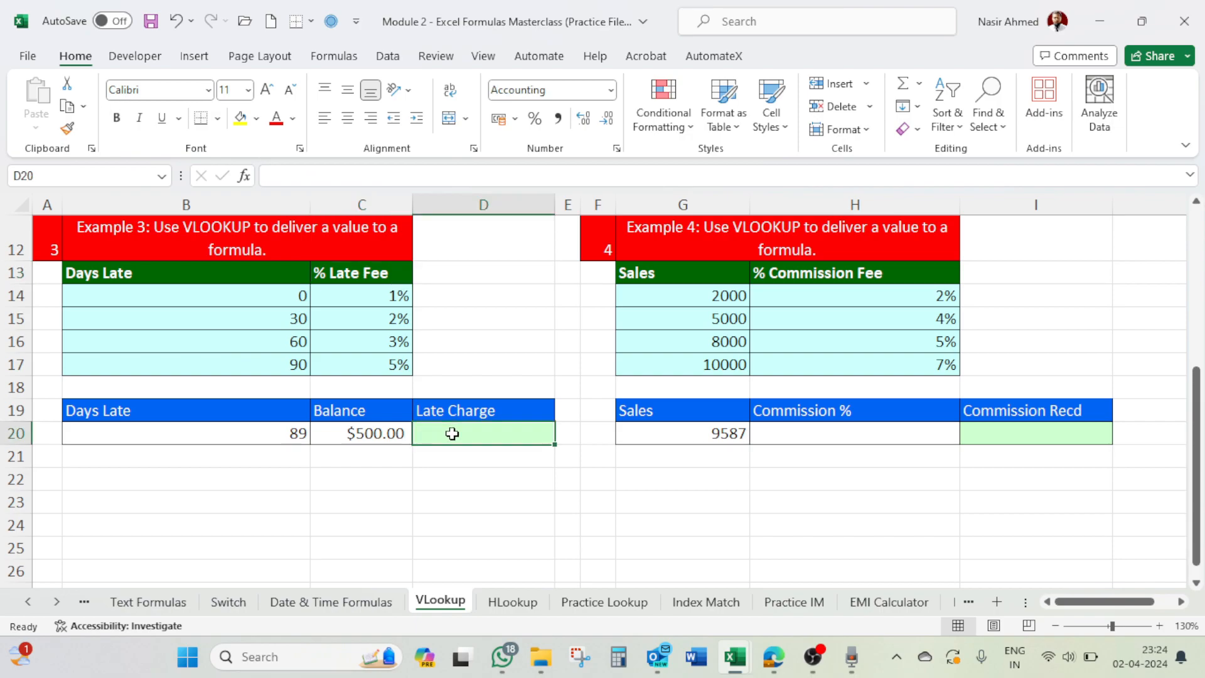
type("=")
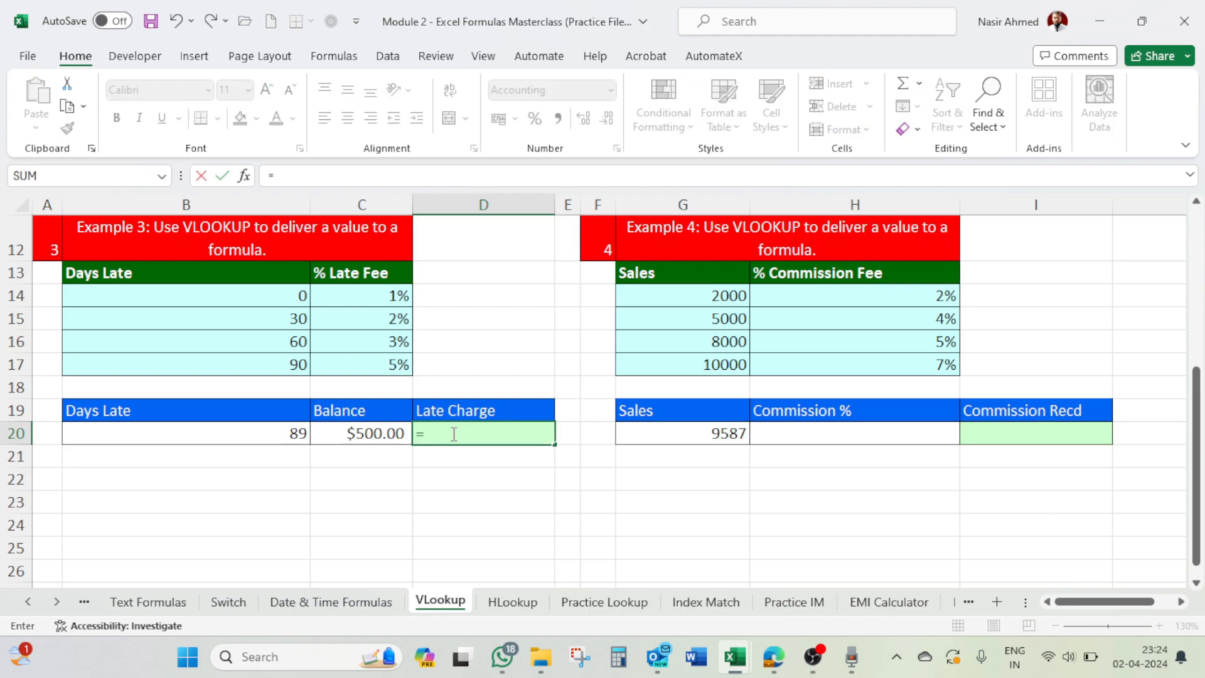
type("vloo")
key("Tab")
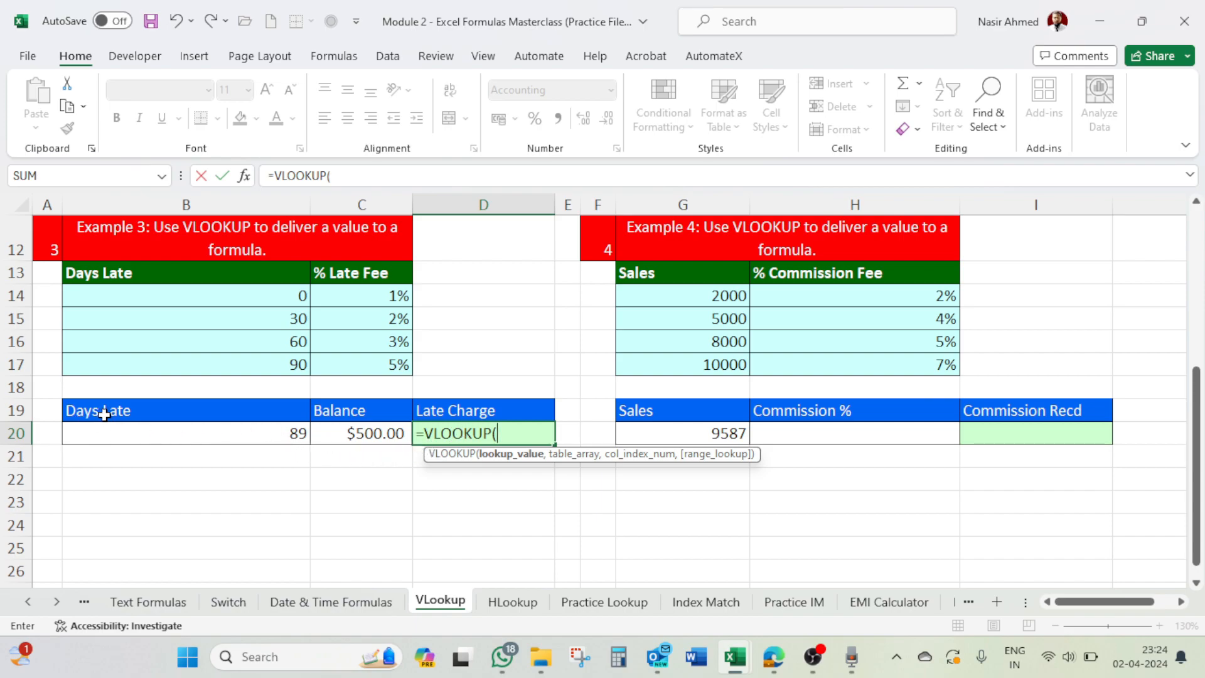
left_click(278, 437)
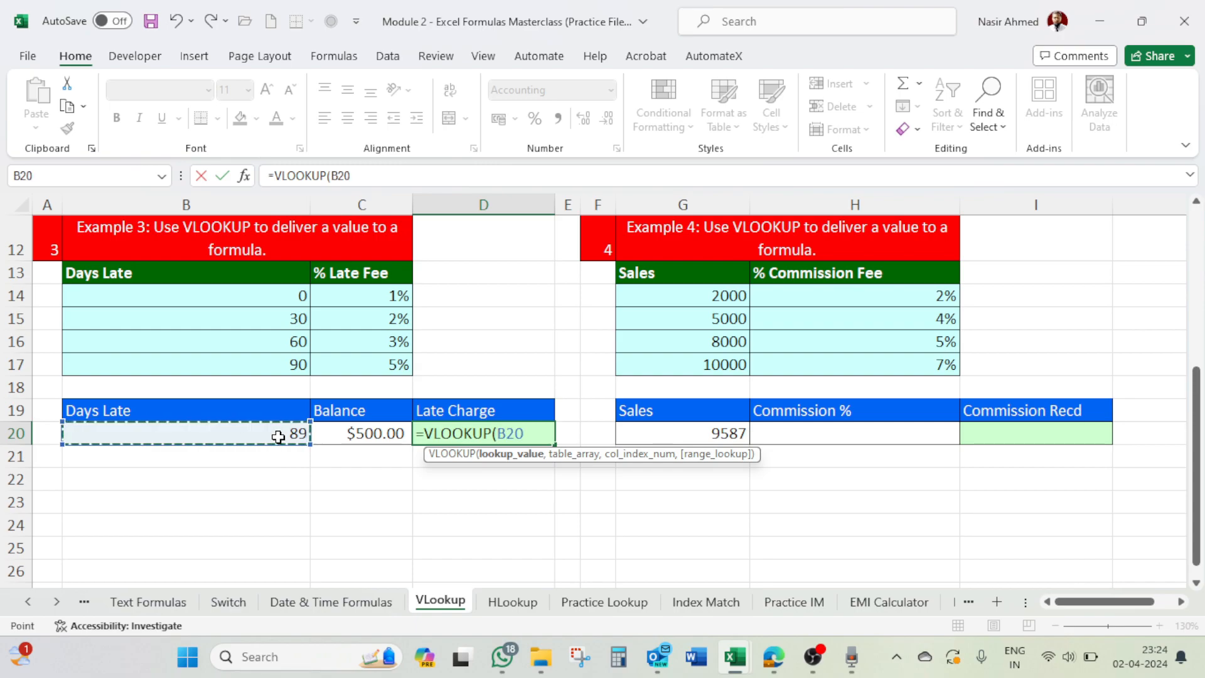
type(",")
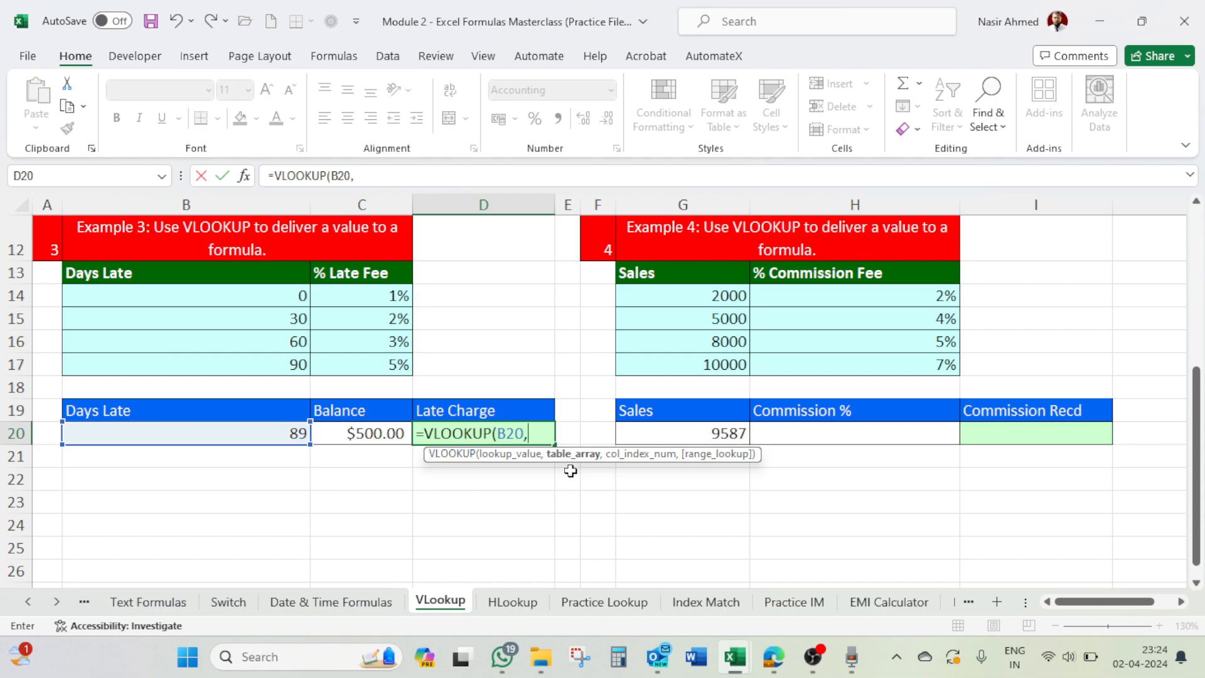
left_click(103, 294)
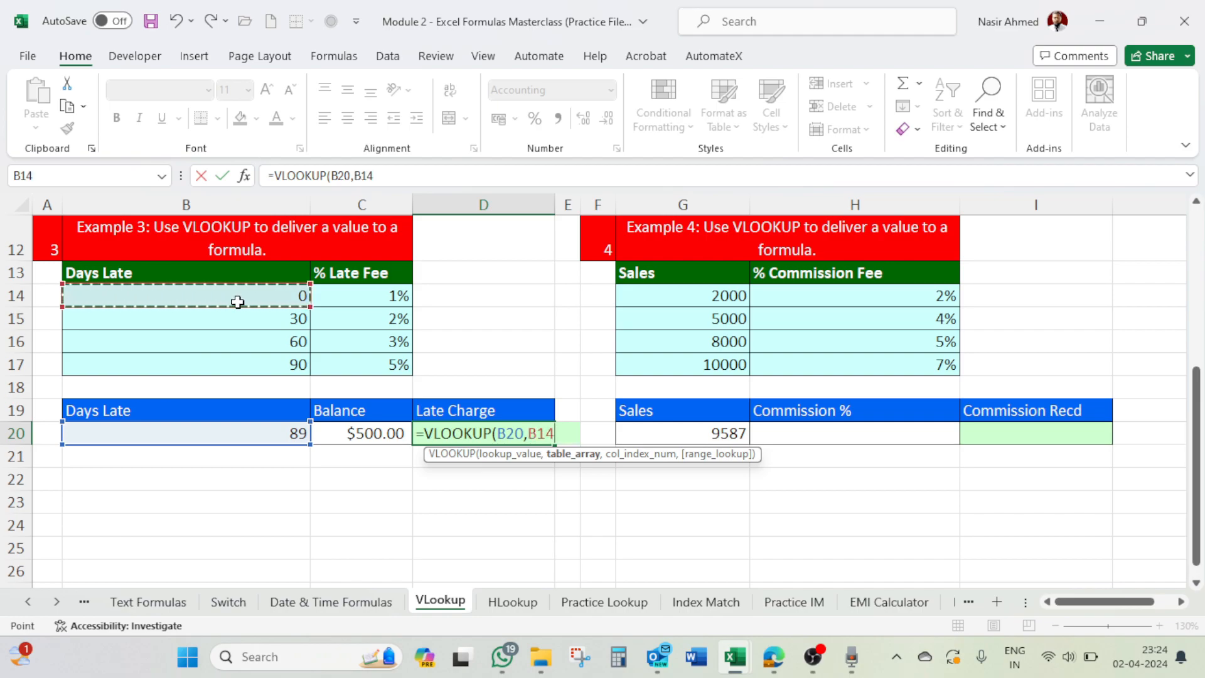
left_click(336, 365)
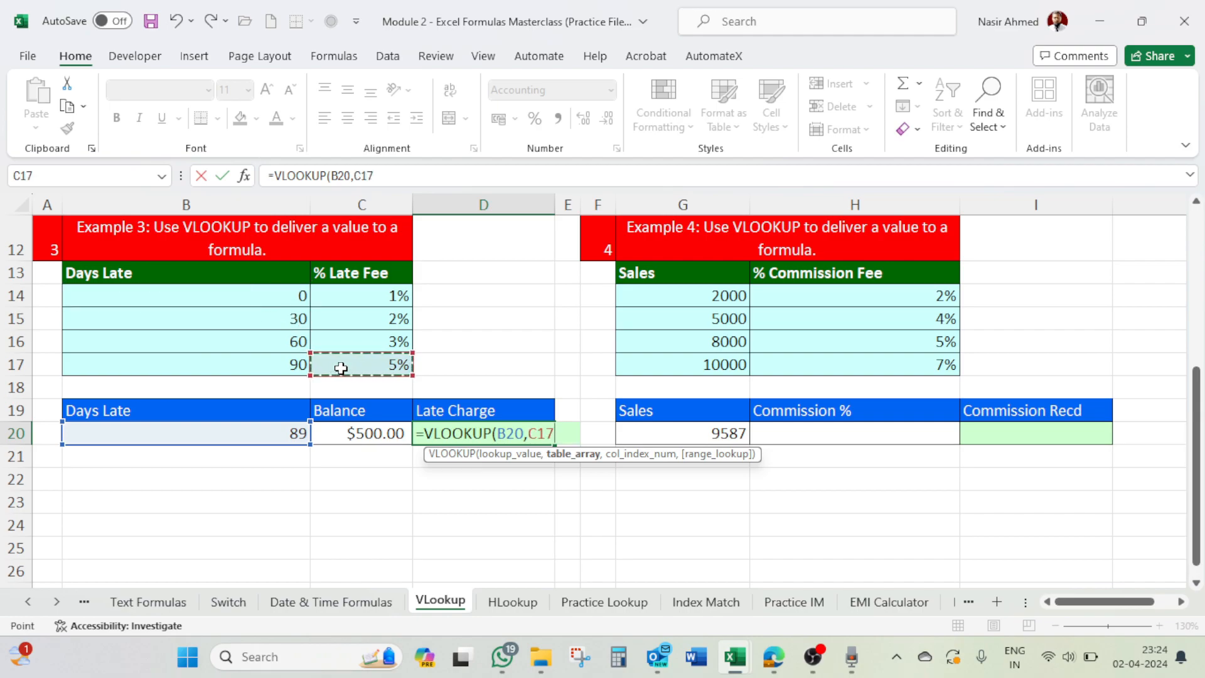
left_click(207, 296)
left_click_drag(208, 296, 374, 365)
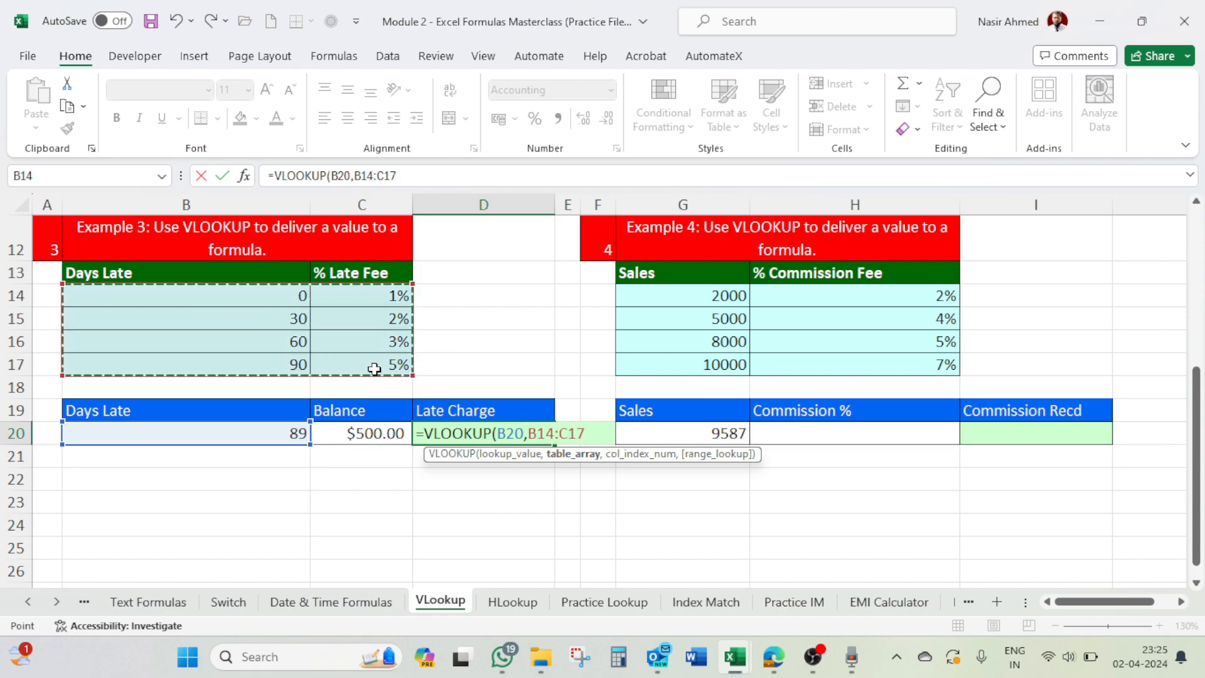
Complete the D20 VLOOKUP with column index 2 and approximate match TRUE, and format the cell as a percentage
type(",")
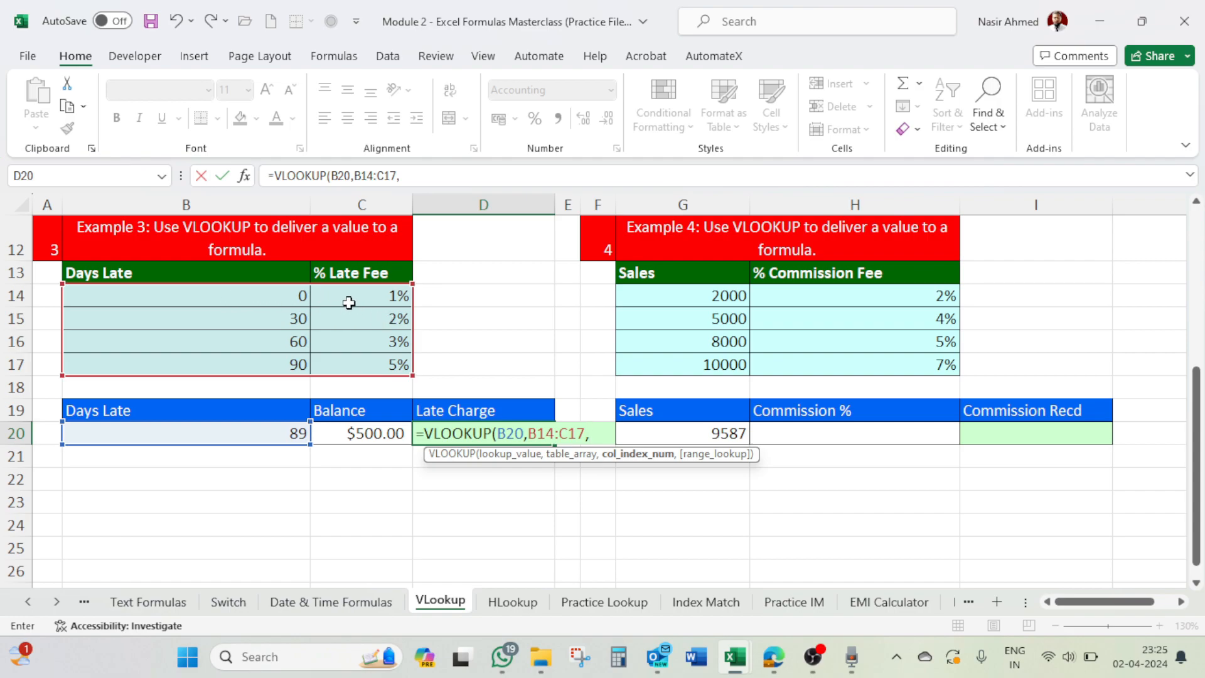
type("2,")
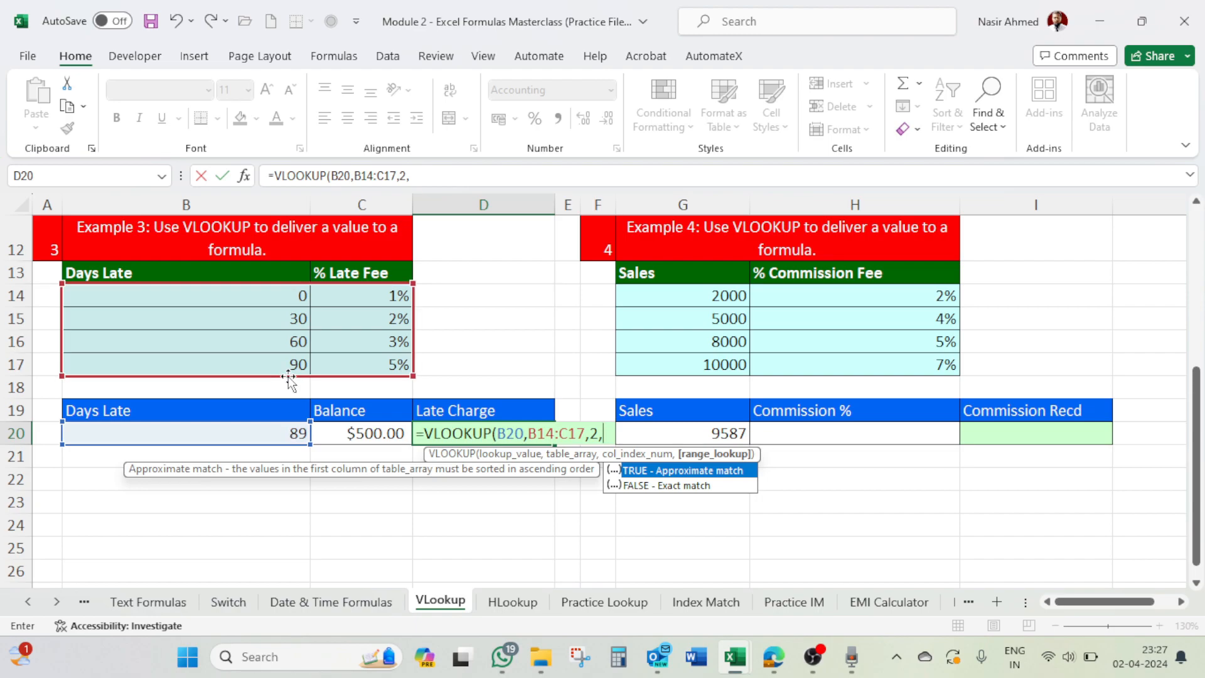
left_click(685, 473)
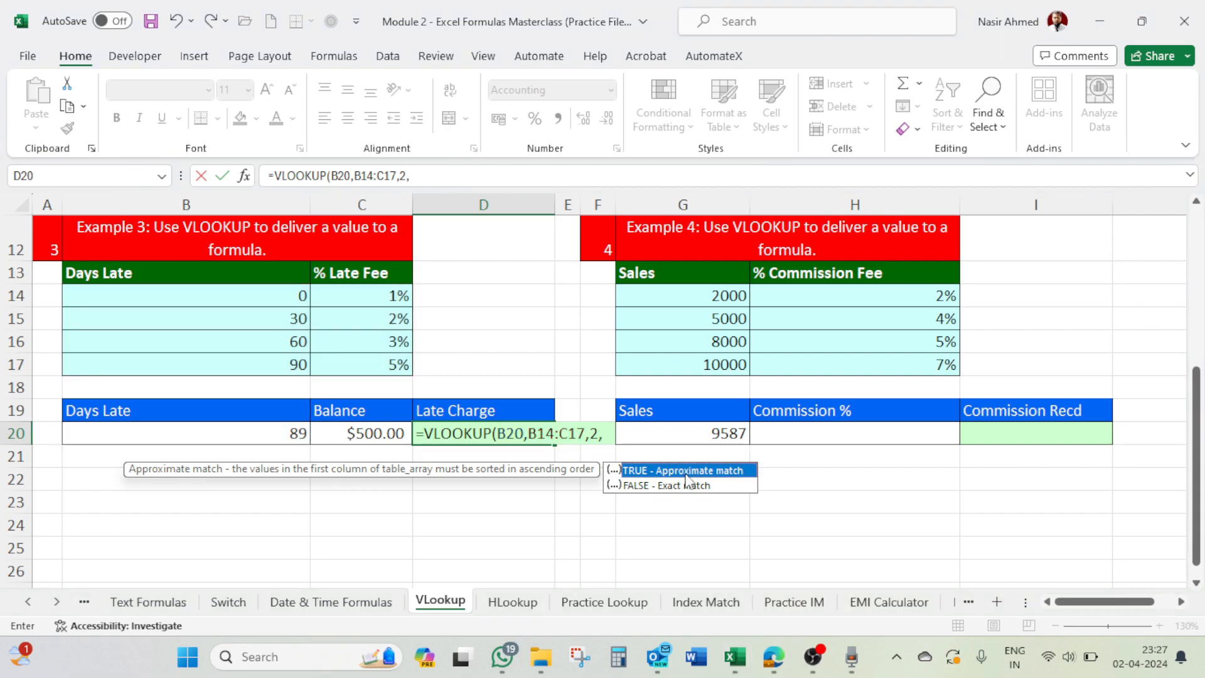
double_click(685, 472)
type(")")
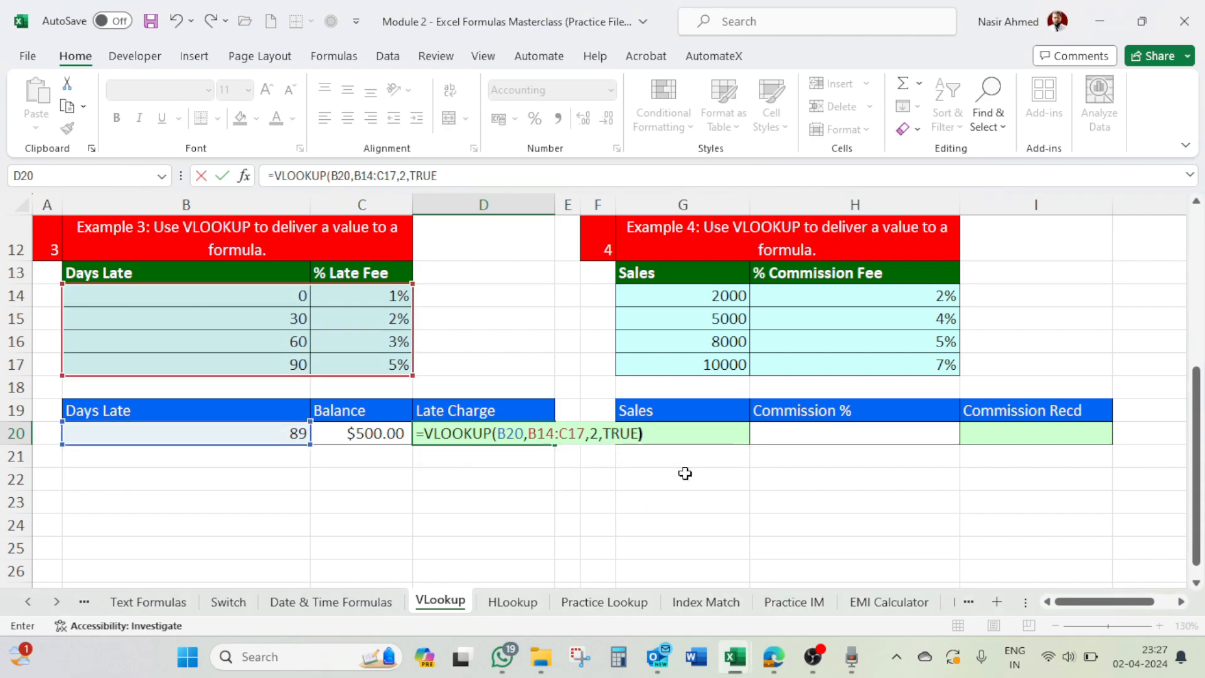
key("Return")
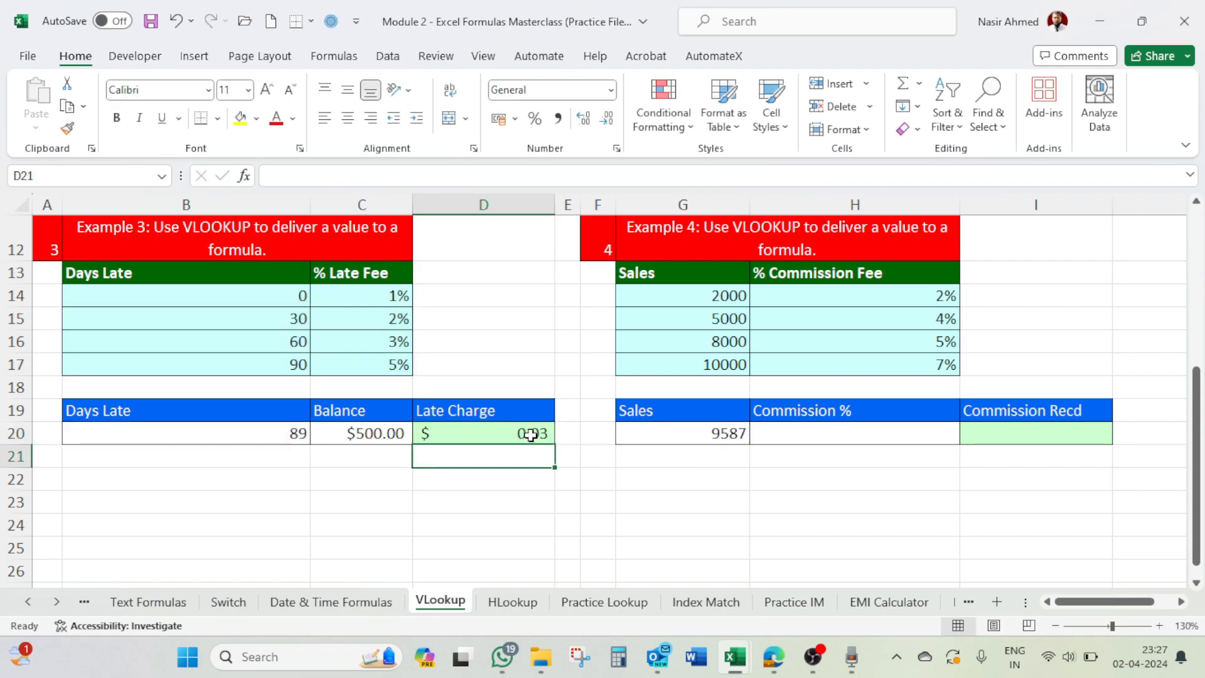
left_click(531, 435)
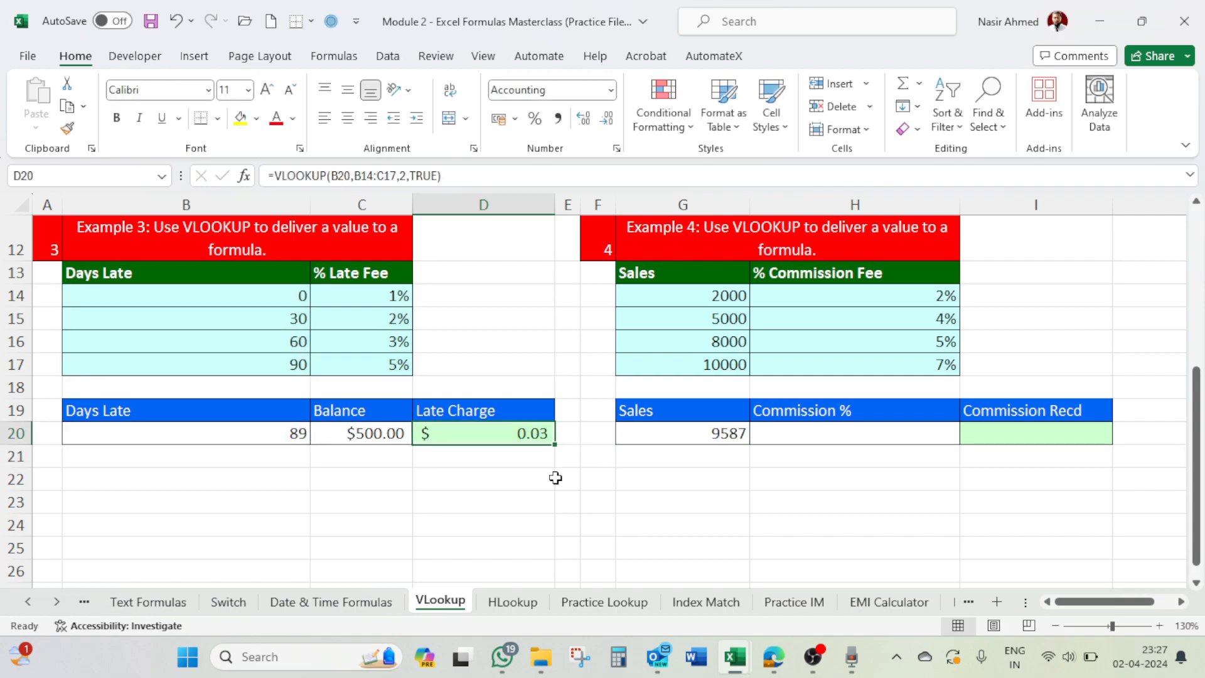
left_click(534, 118)
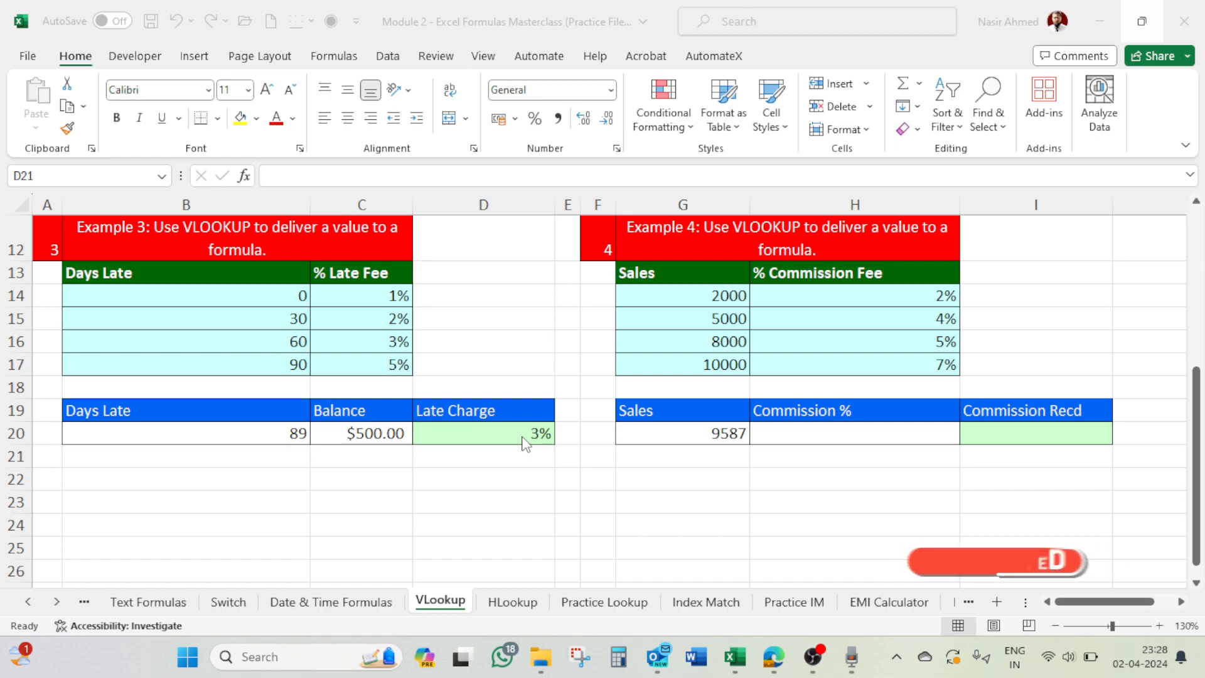
Enter the note 500*3% as text in cell D21, below the late charge
left_click(494, 465)
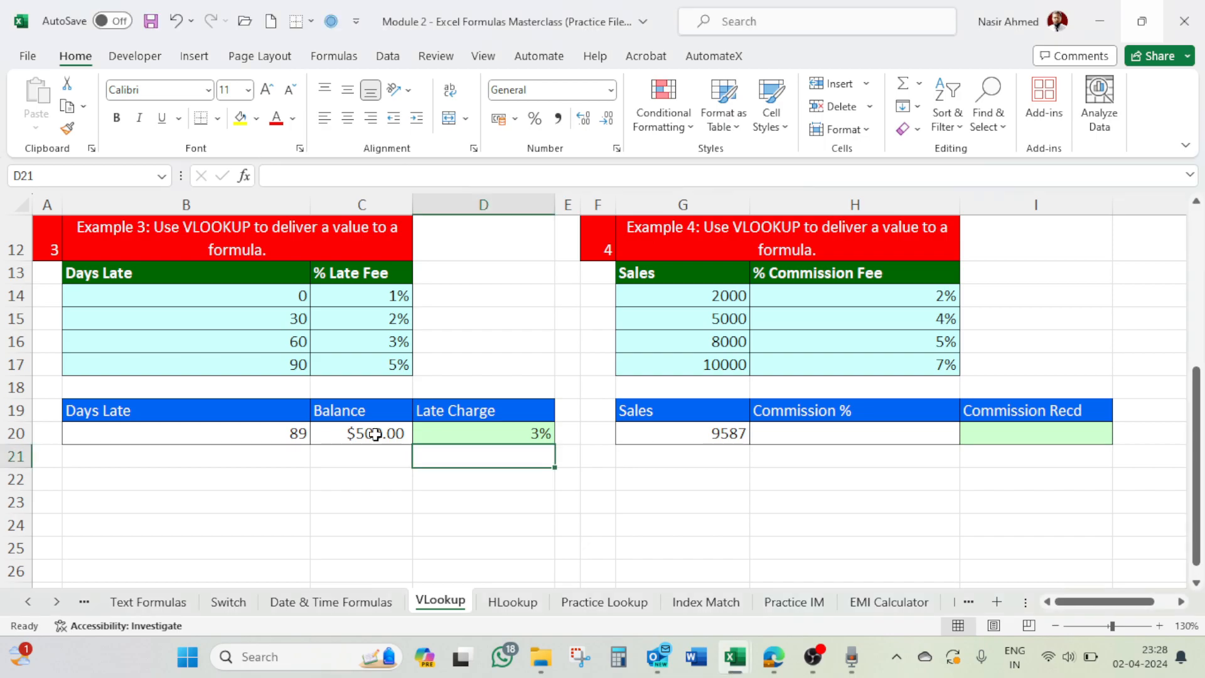
key("F2")
type("500")
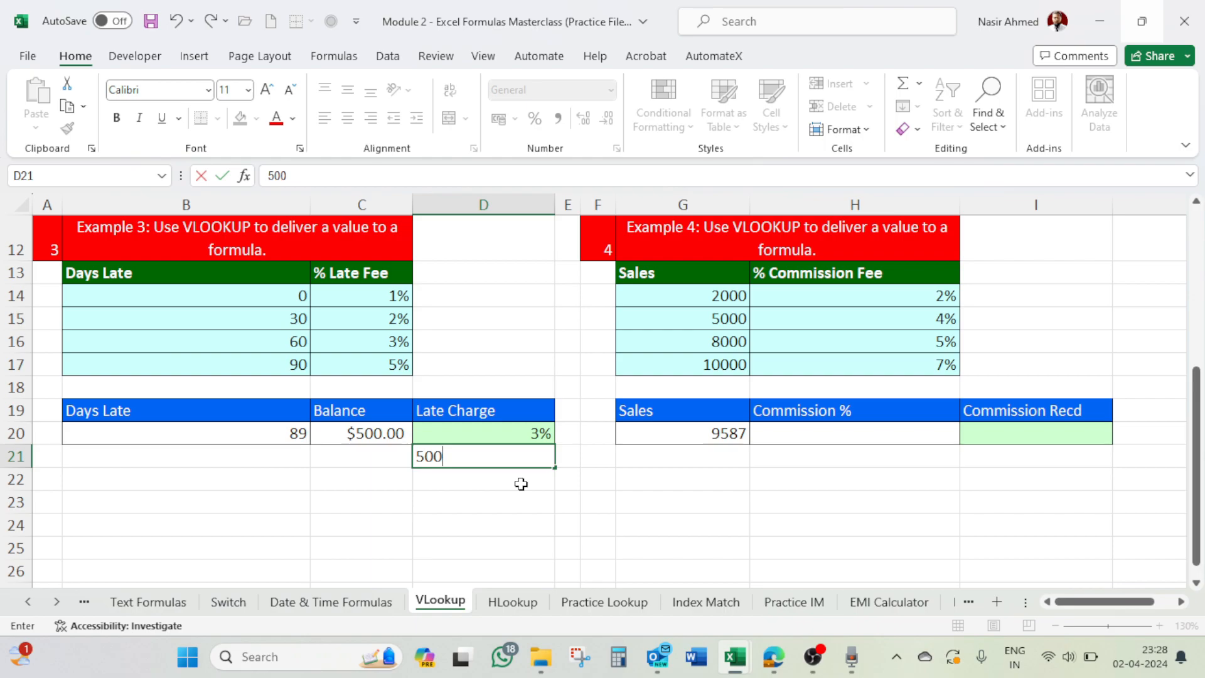
type("*3%")
key("Return")
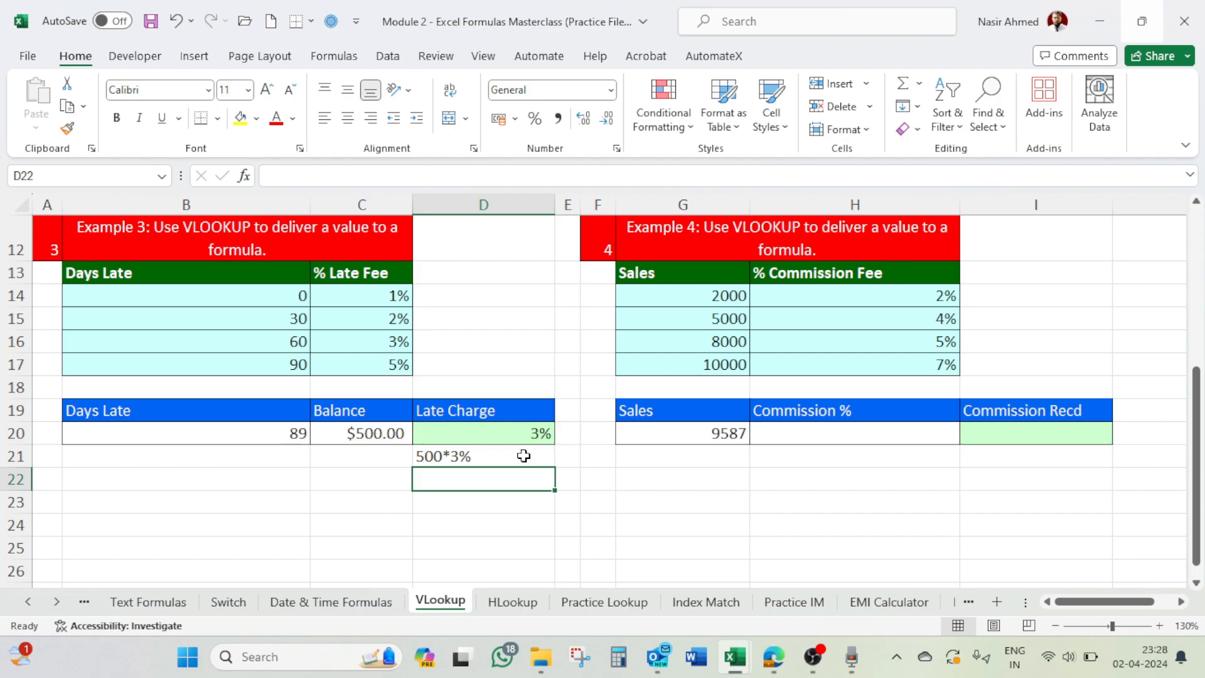
Multiply the VLOOKUP result in D20 by the balance in C20 and set the cell's number format to General
left_click(524, 432)
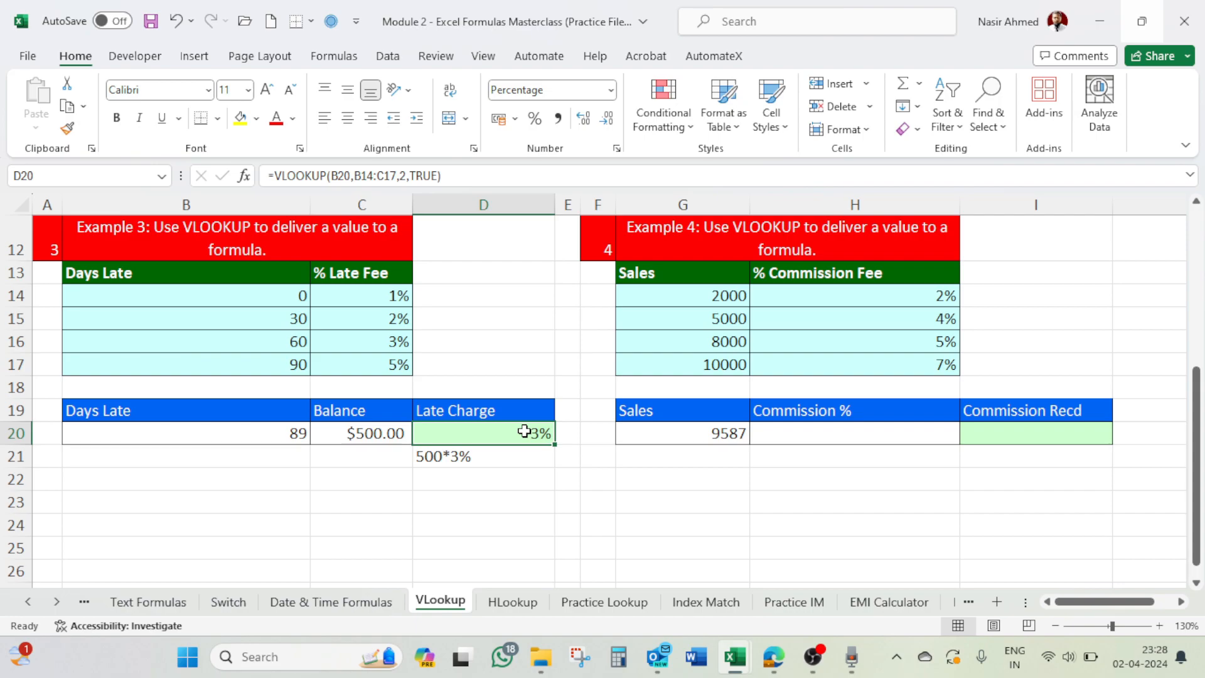
left_click(467, 176)
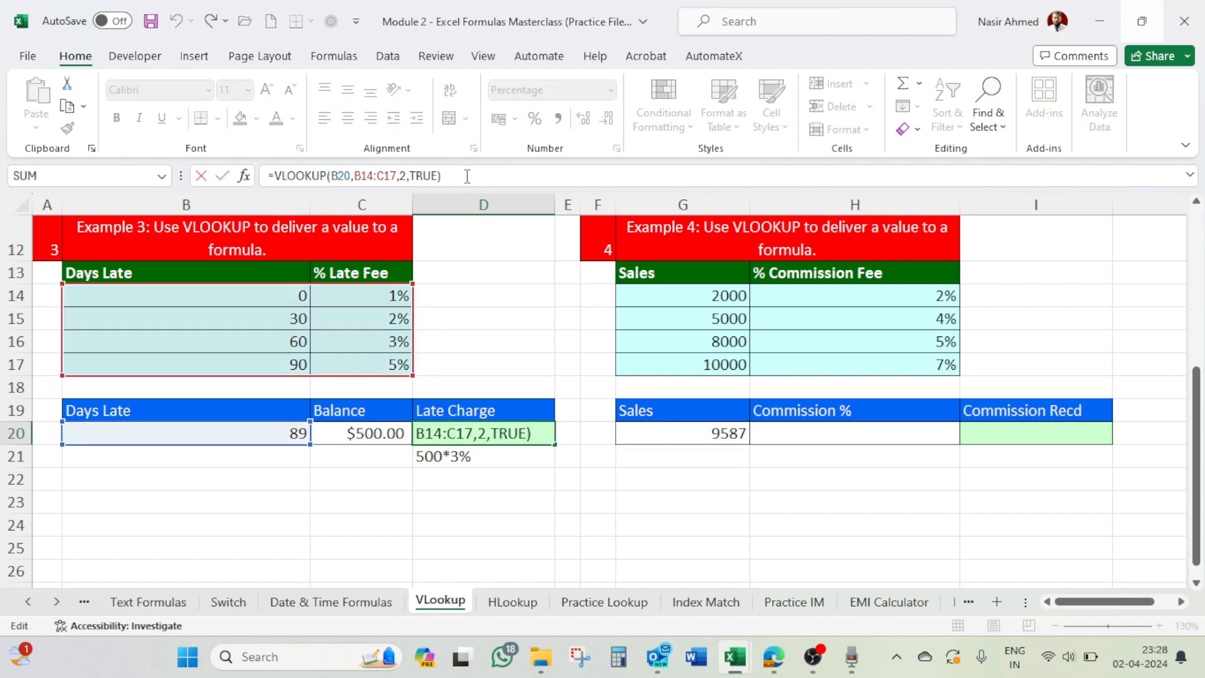
type("*")
left_click(372, 435)
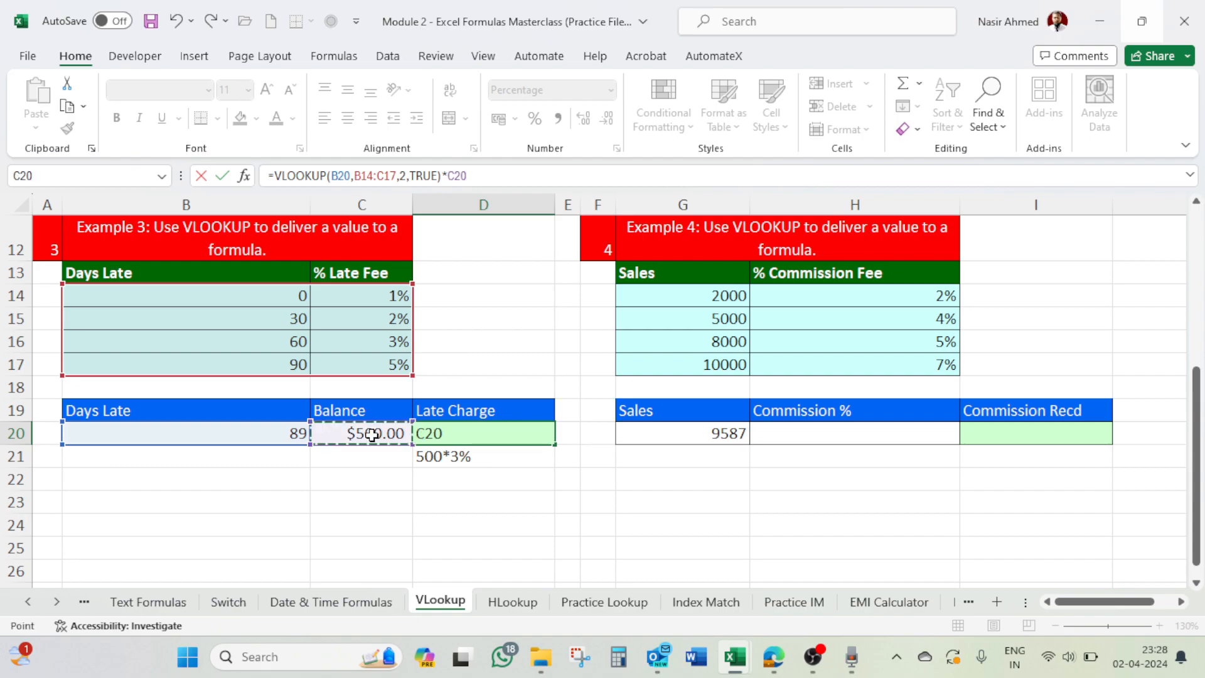
key("Return")
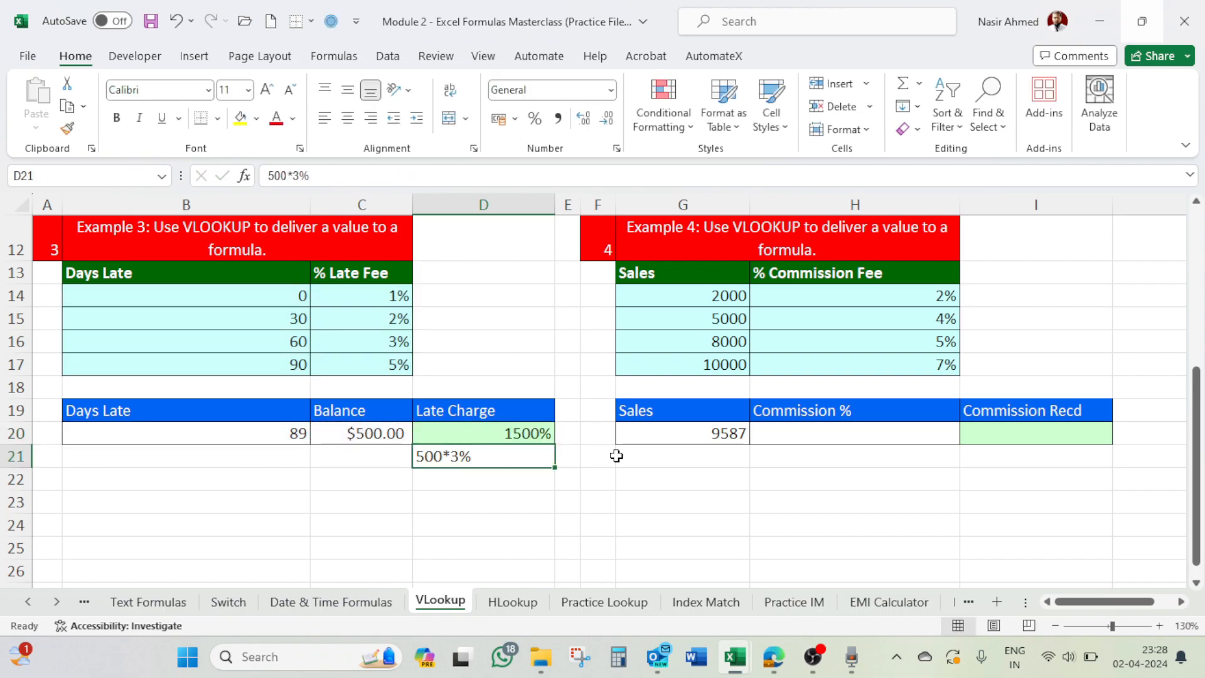
left_click(538, 432)
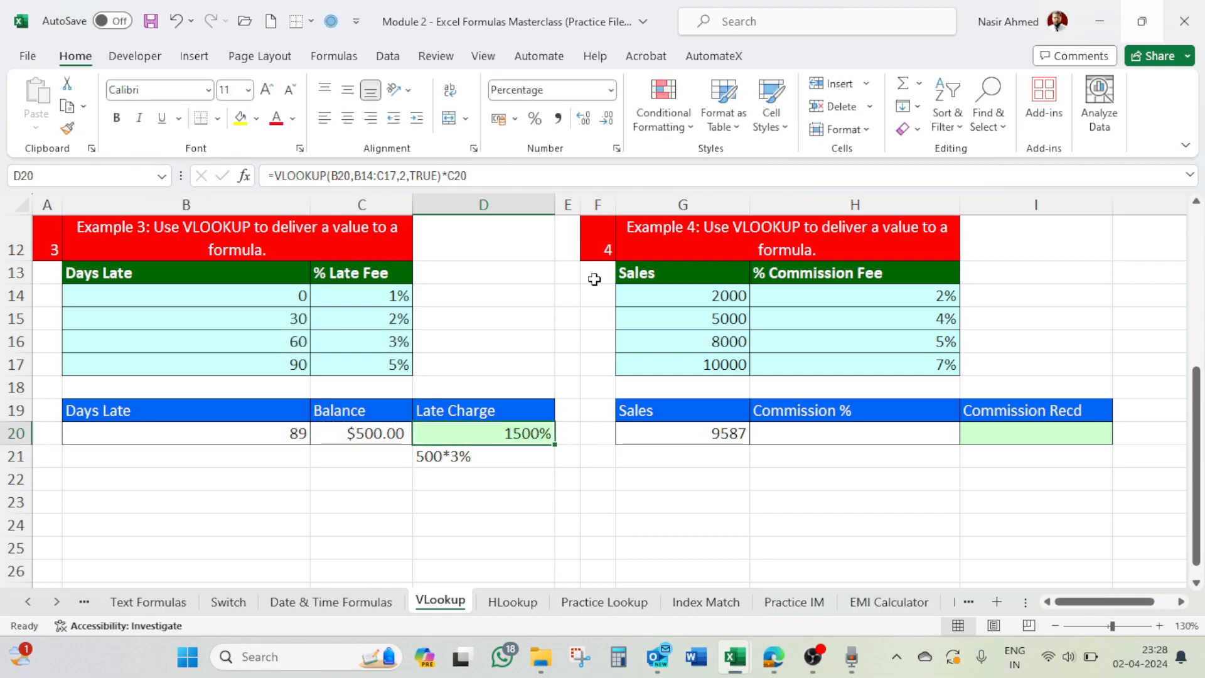
left_click(610, 89)
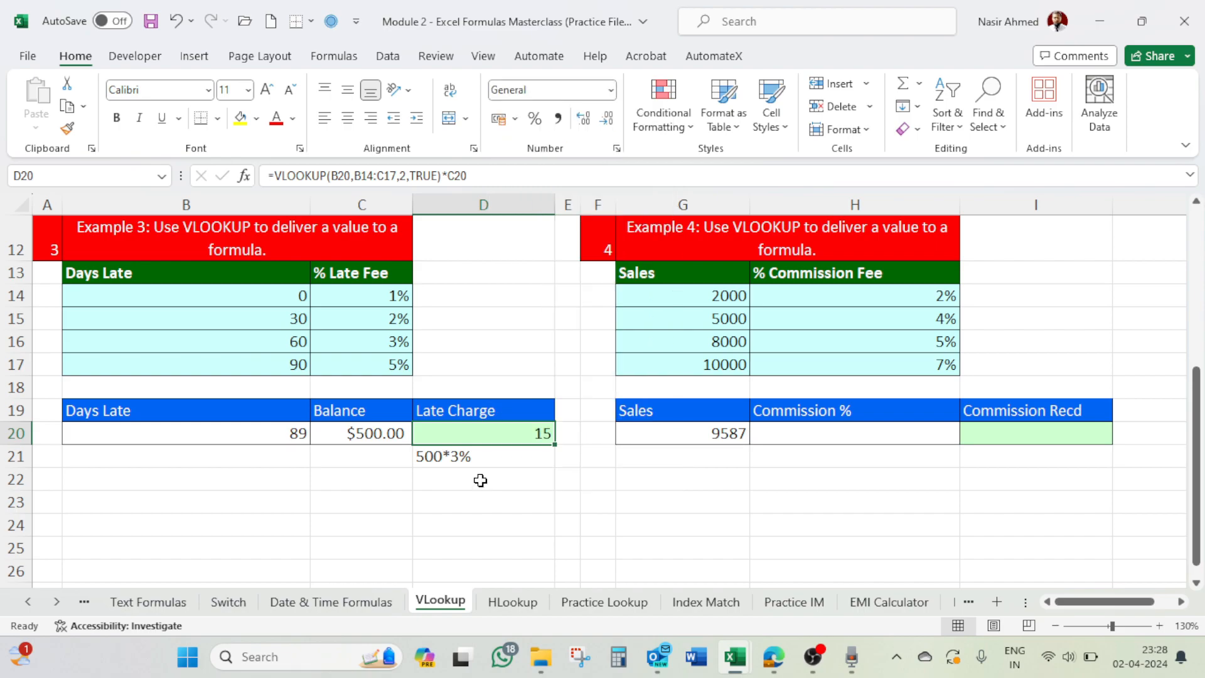
Test the late charge formula by entering 90, 29 and 59 in turn as the days late in B20
key("Left")
key("Left")
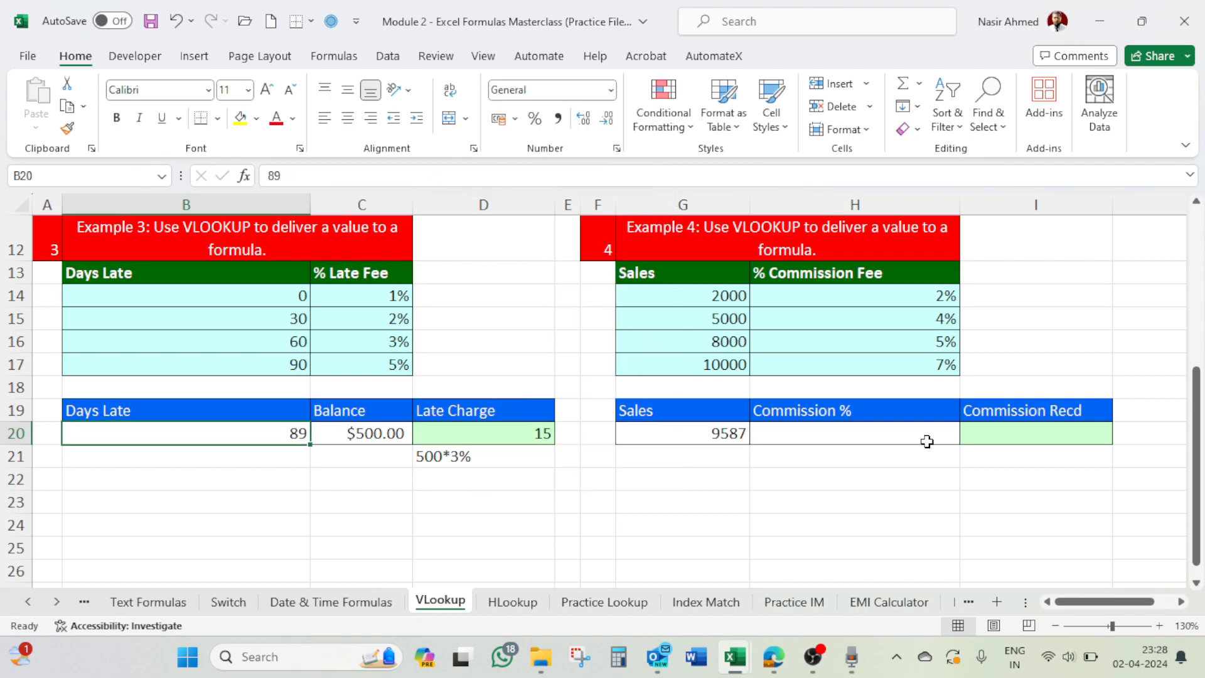
type("90")
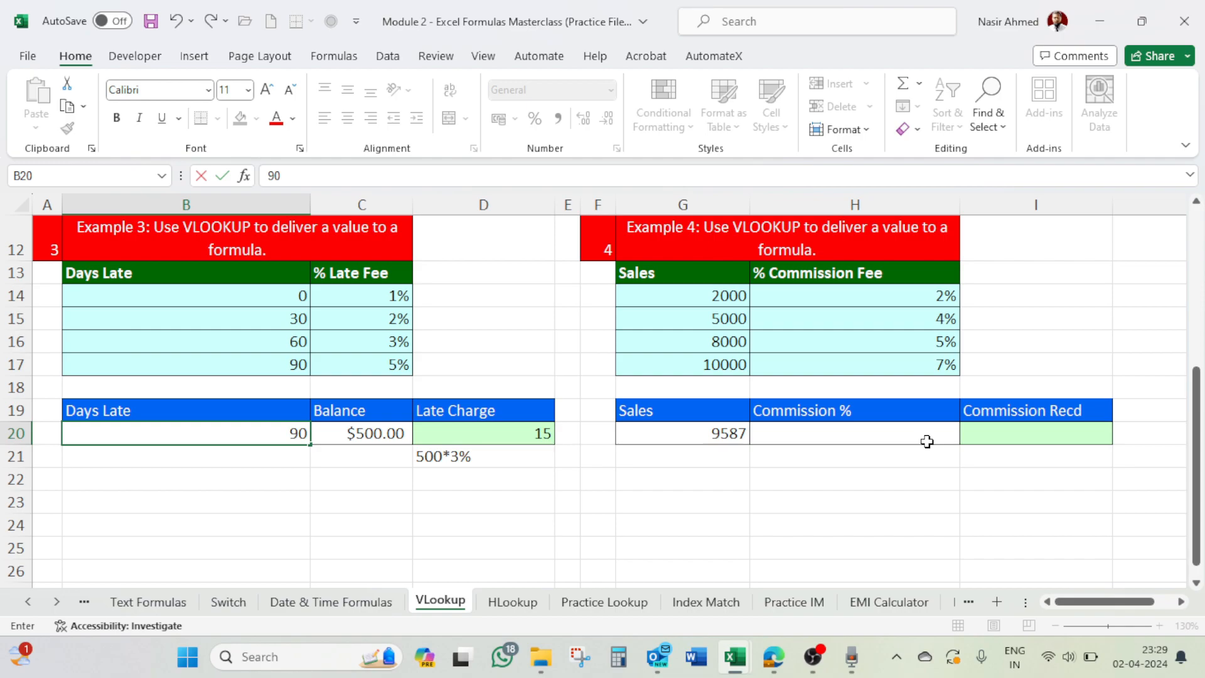
key("Return")
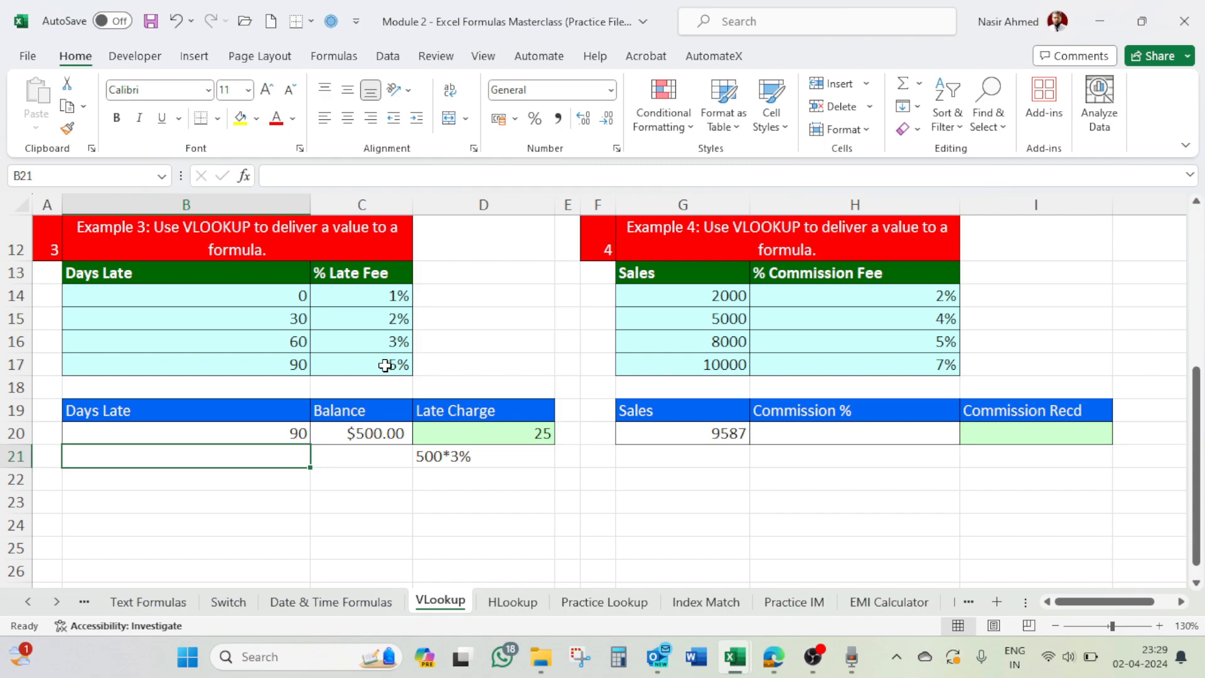
left_click(283, 434)
type("29")
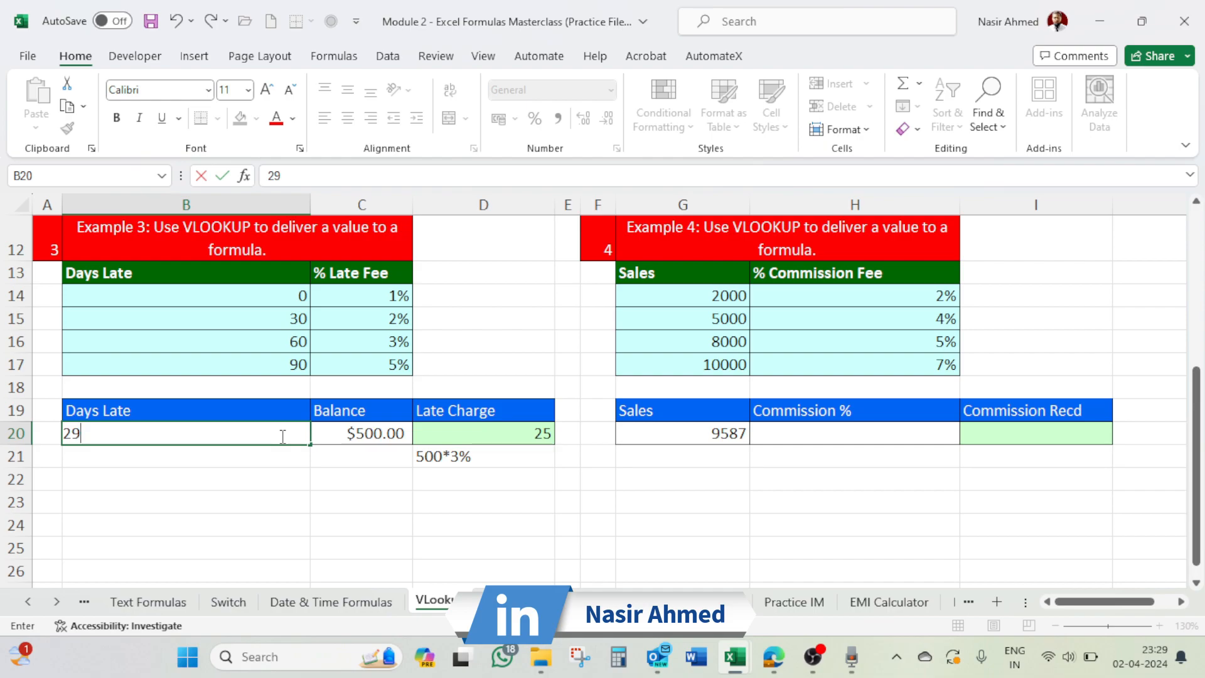
key("Return")
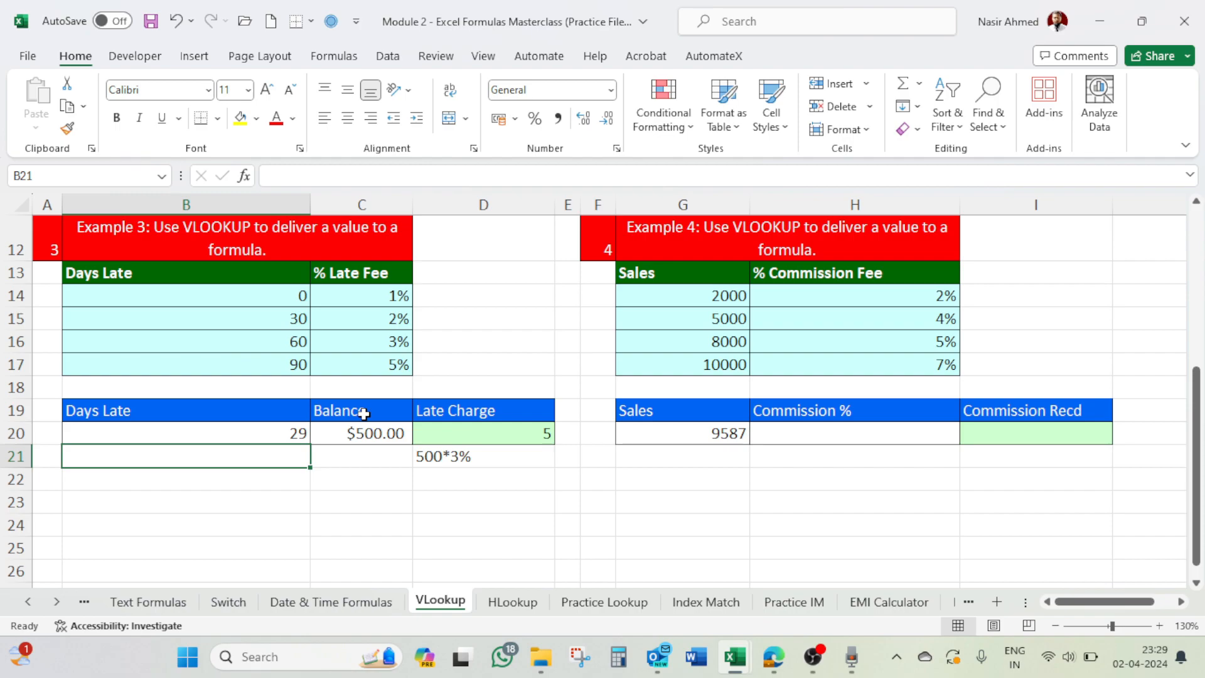
left_click(288, 435)
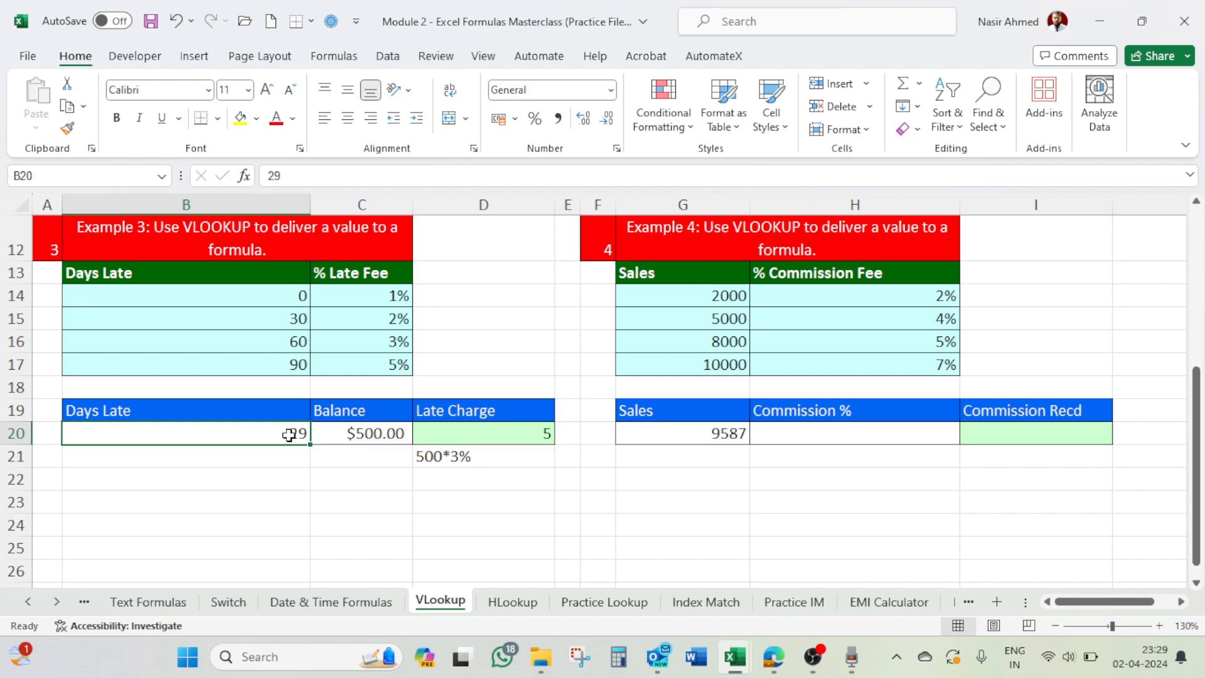
type("59")
key("Return")
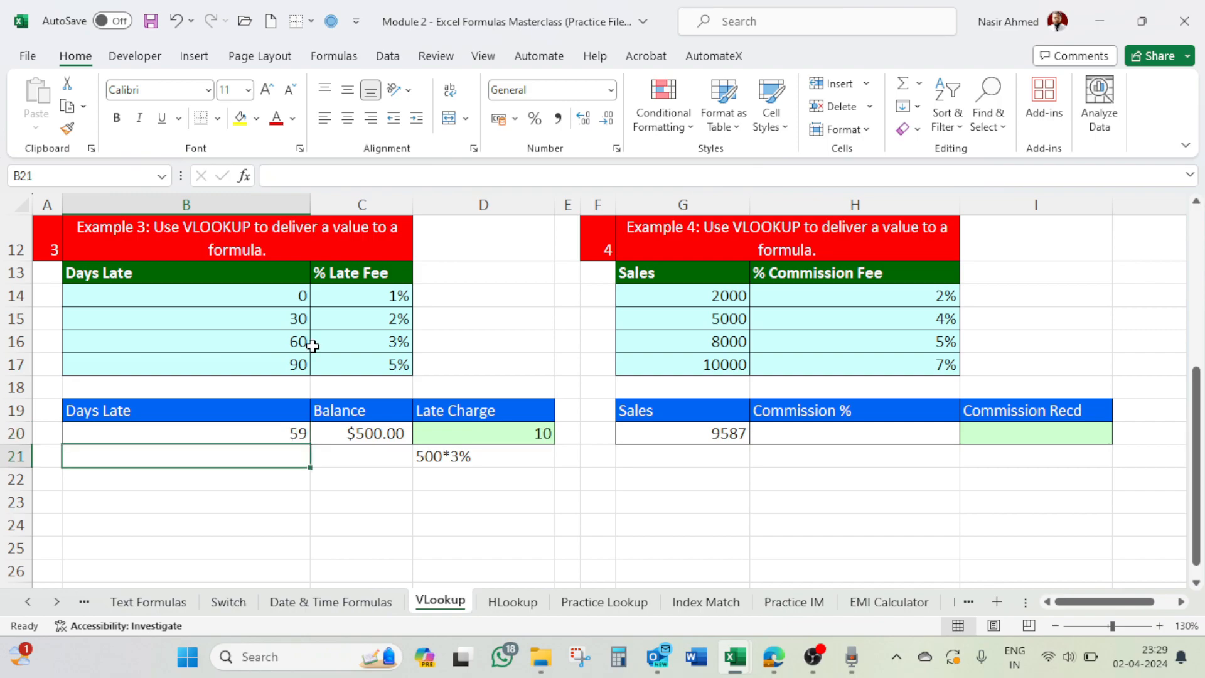
Set the days late in B20 to 45 and select its matching late fee percentage in C15
left_click(286, 425)
type("45")
key("Return")
left_click(382, 322)
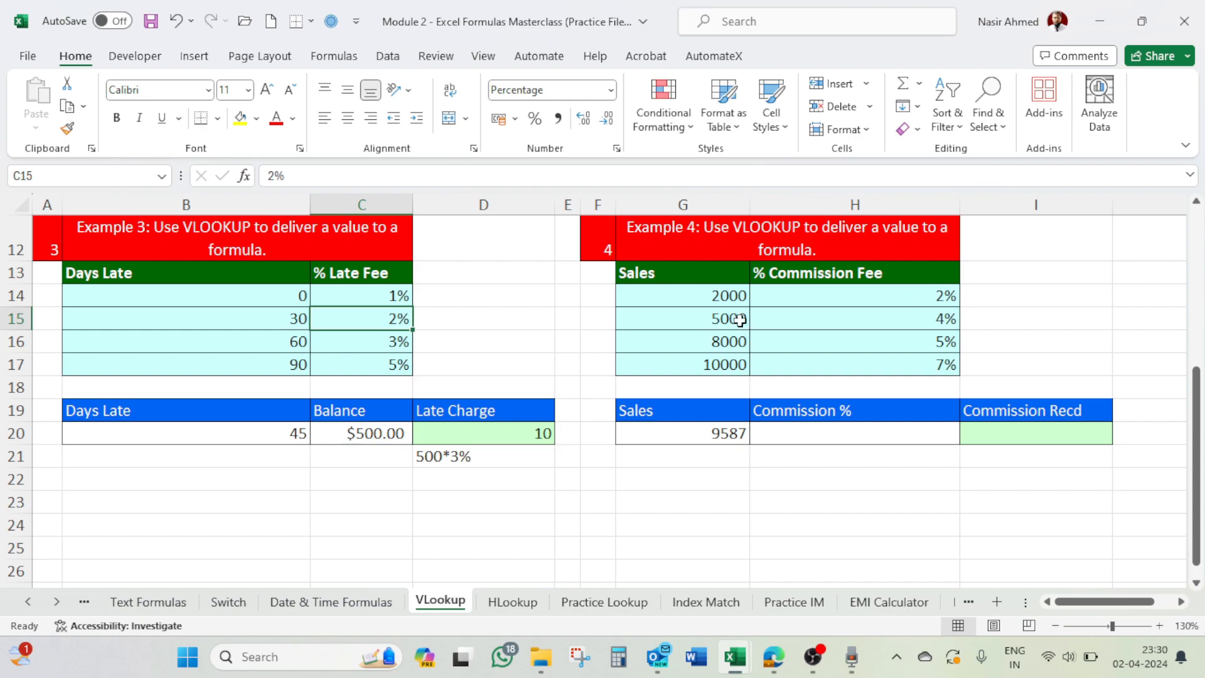
Enter a VLOOKUP in H20 that finds the sales in G20 within G14:H17 and returns column 2 with approximate match (TRUE)
left_click(941, 297)
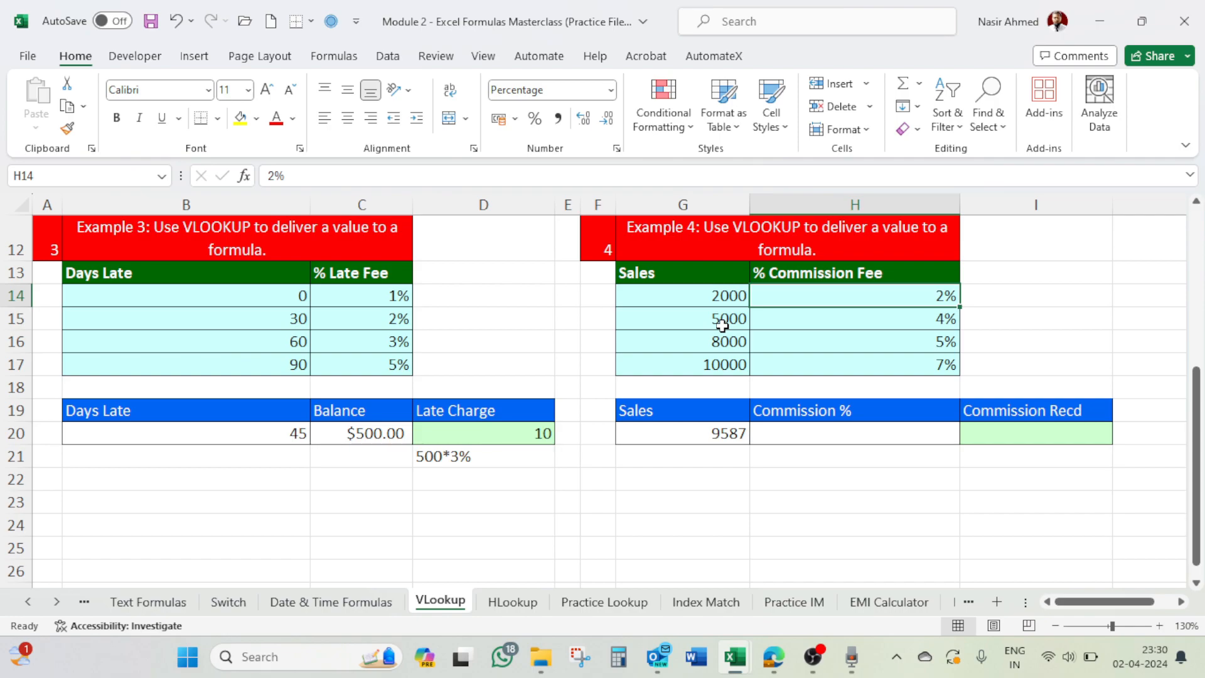
left_click(808, 324)
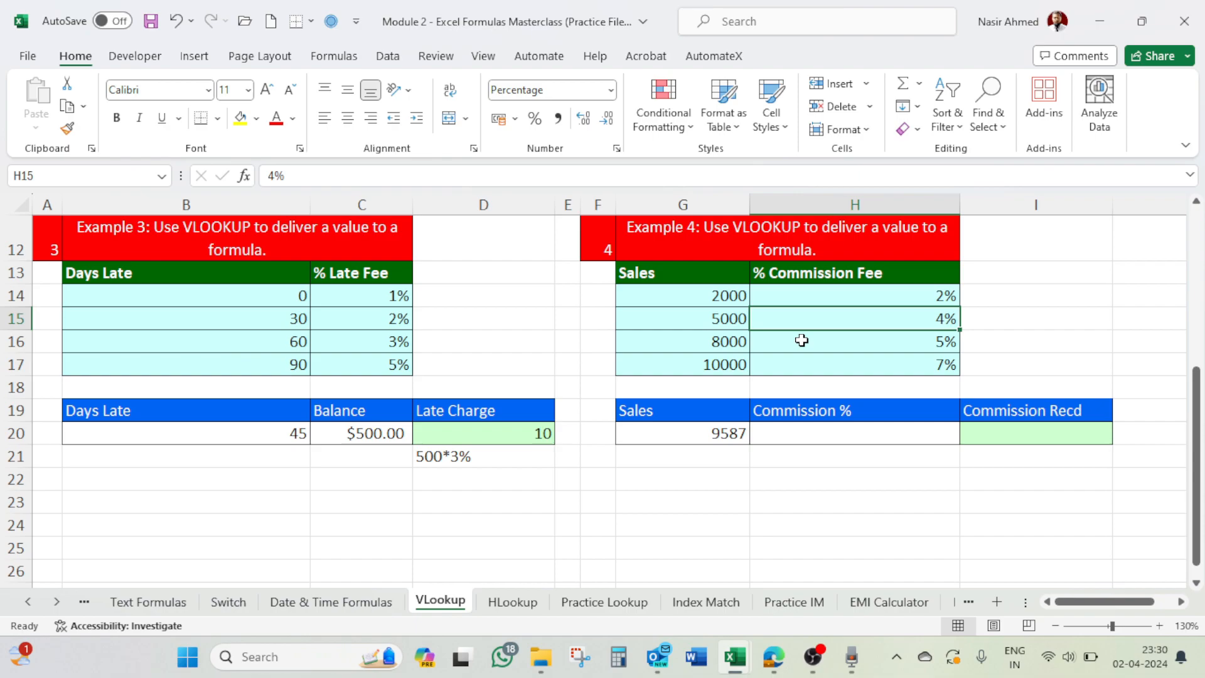
left_click(802, 340)
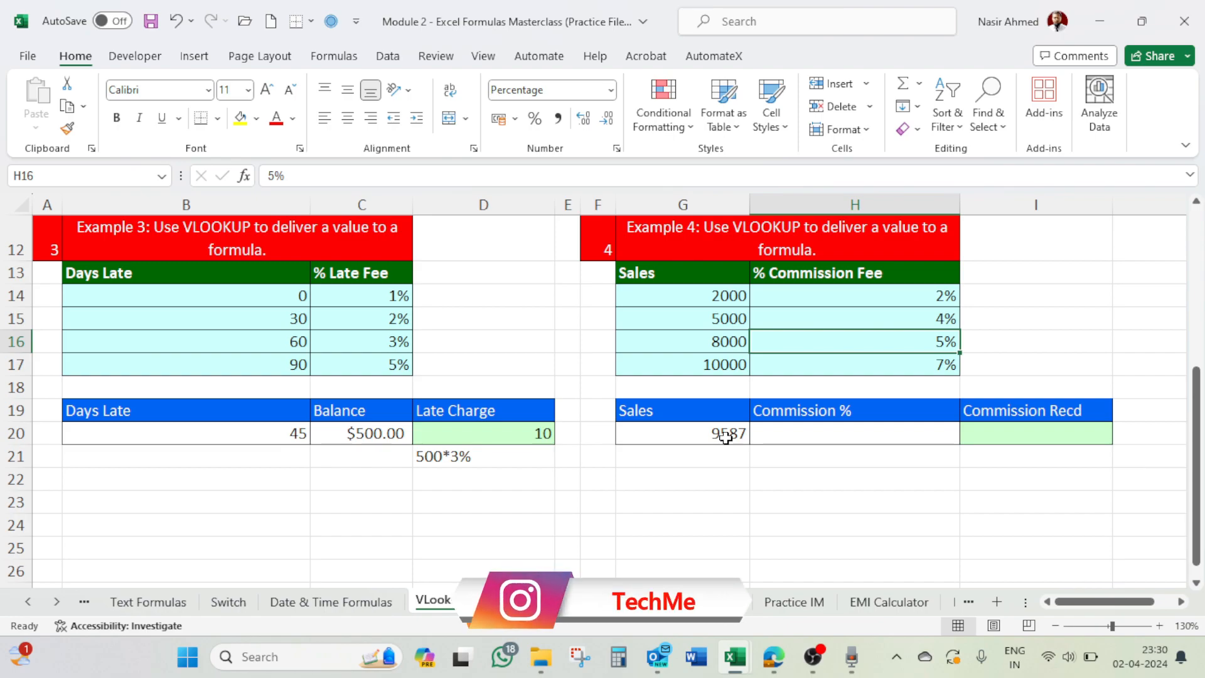
left_click(788, 435)
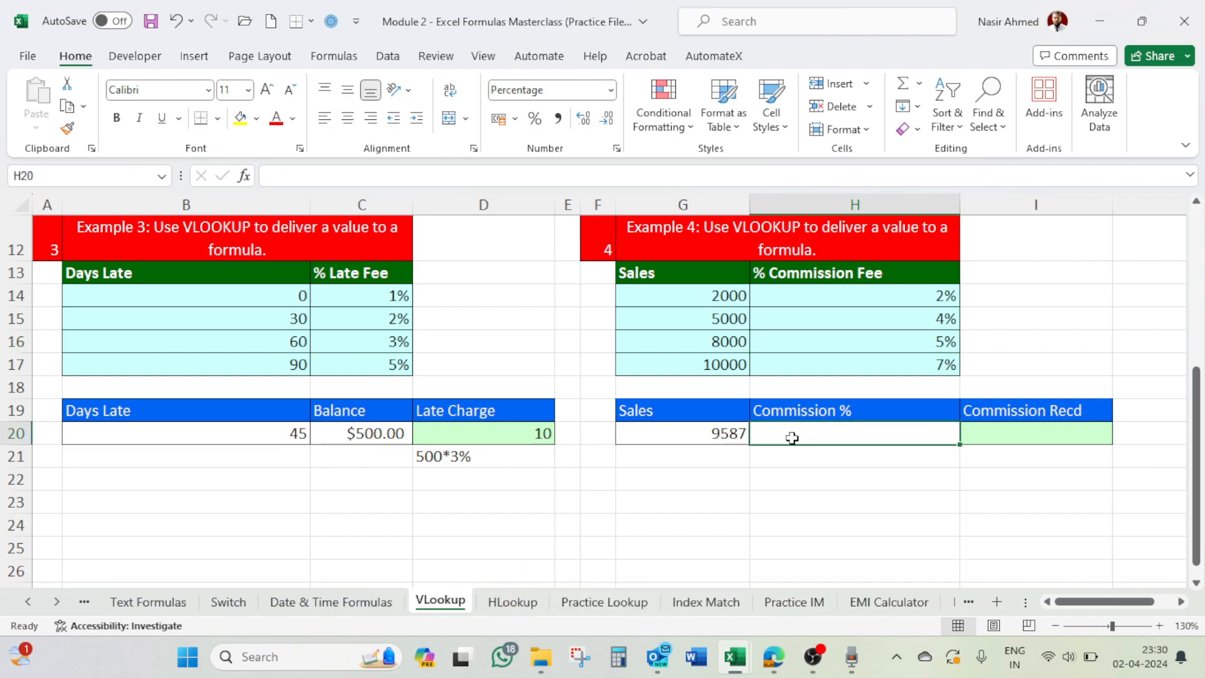
type("=")
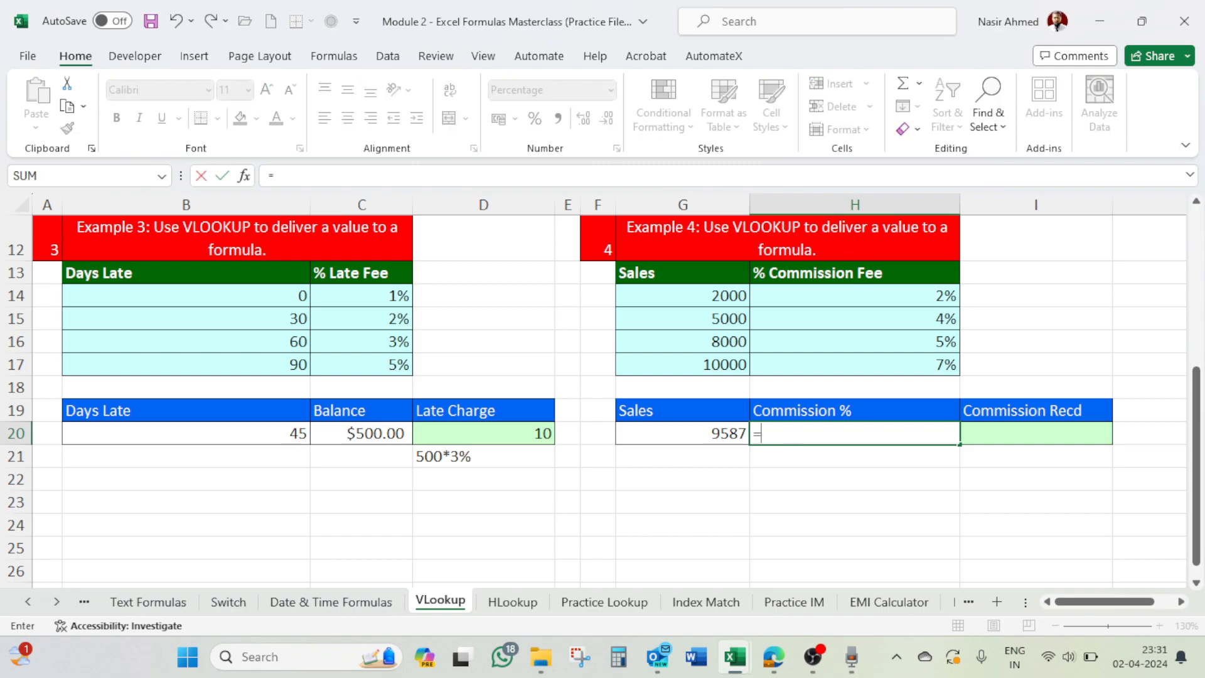
type("VLOOKUP(")
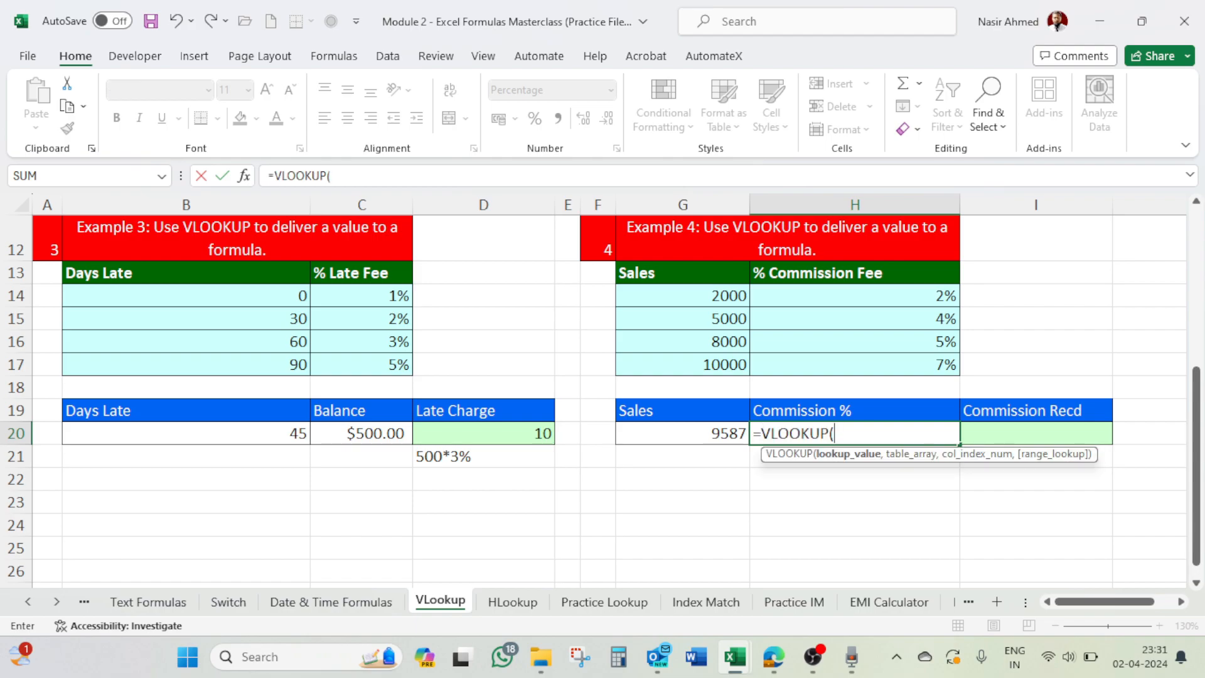
left_click(697, 431)
type(",")
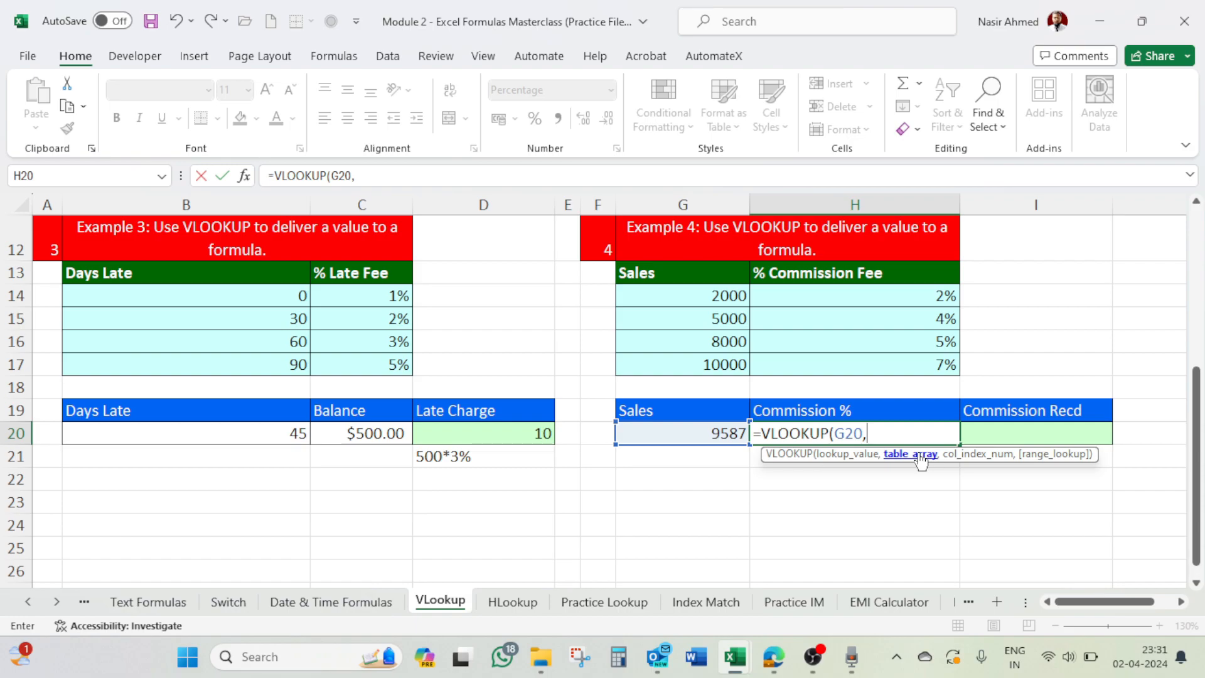
left_click_drag(691, 364, 916, 294)
type(",")
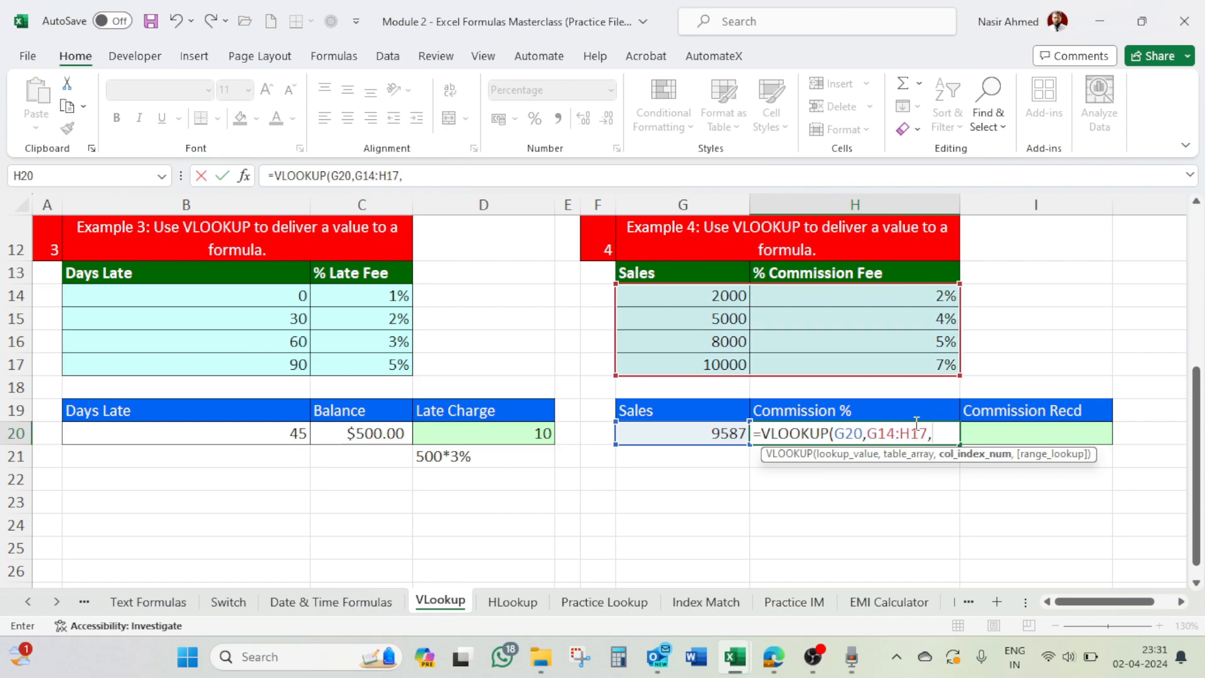
type("2,")
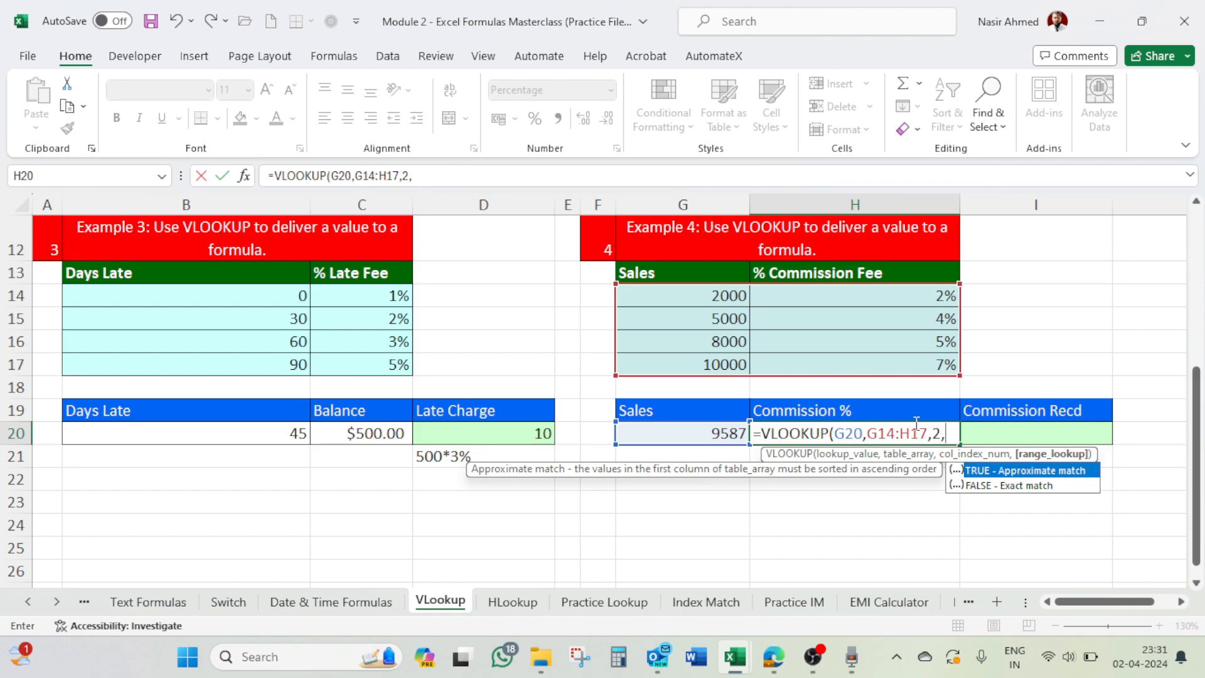
key("Tab")
key("ctrl+Return")
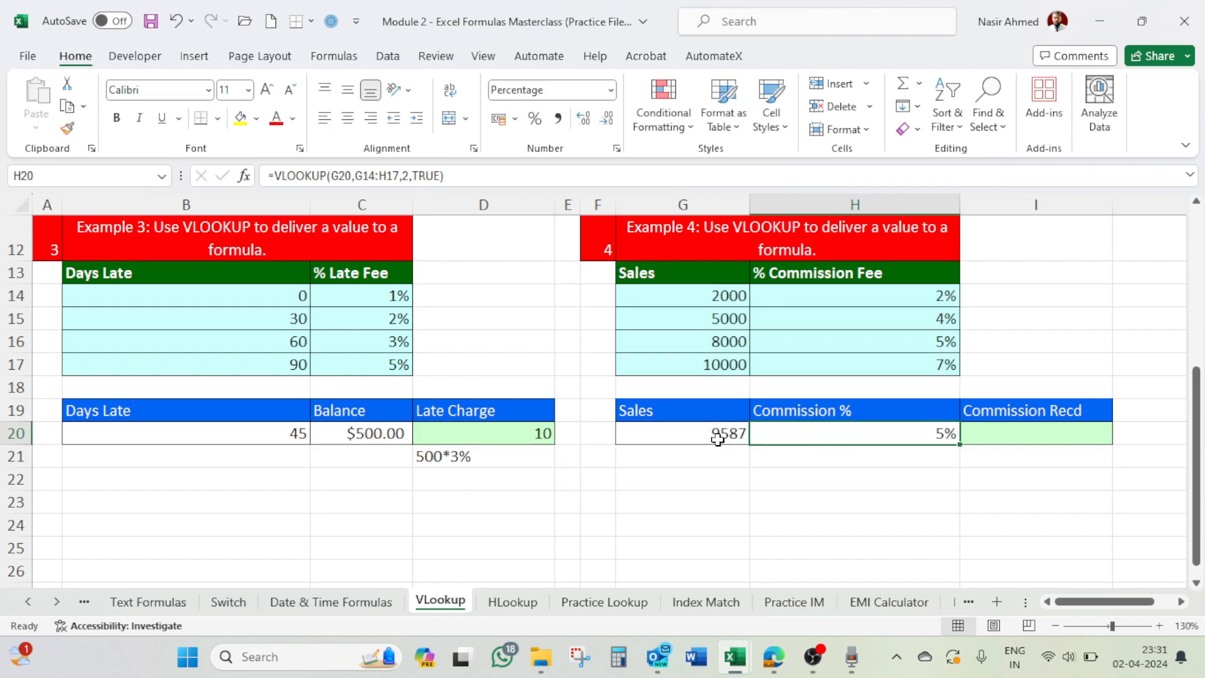
Test the commission percentage lookup by entering 10000 and then 4999 as the sales in G20
left_click(724, 341)
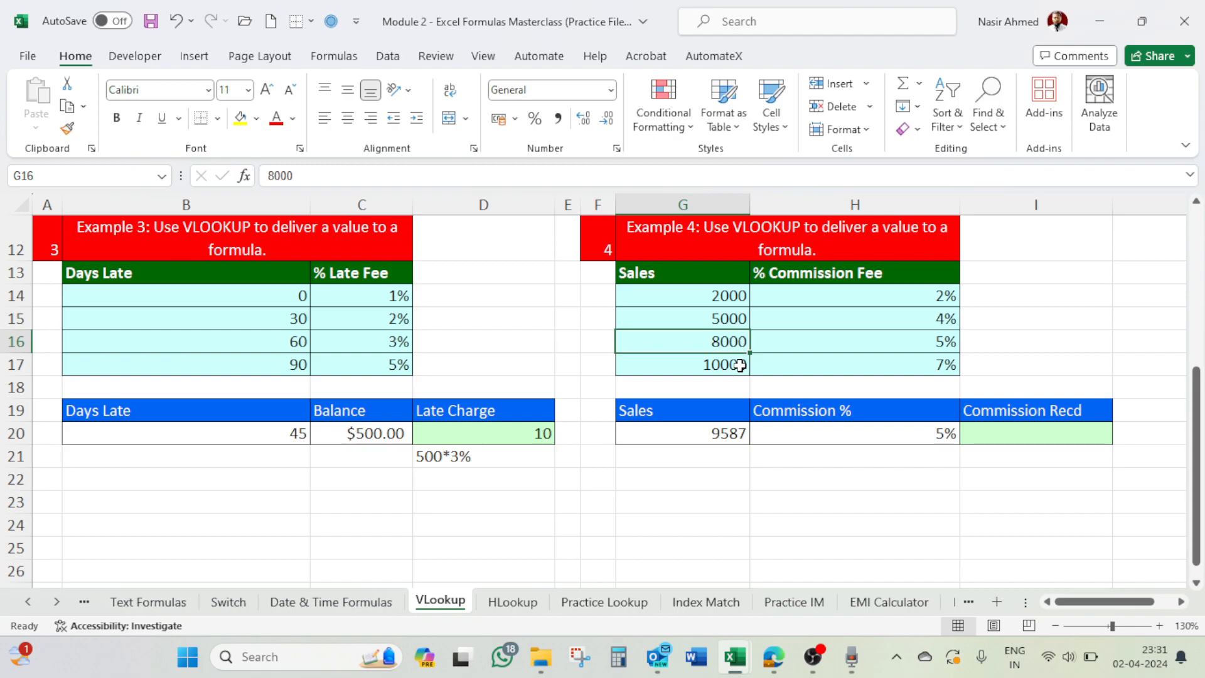
left_click(725, 435)
type("100")
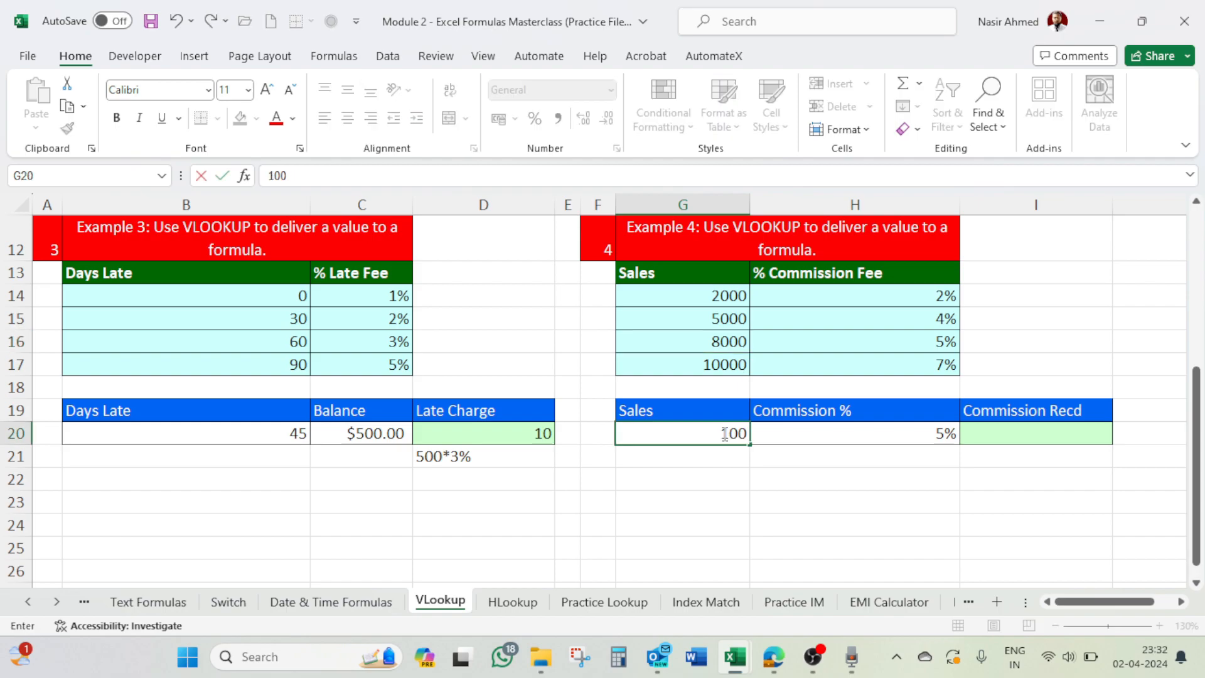
type("00")
key("Return")
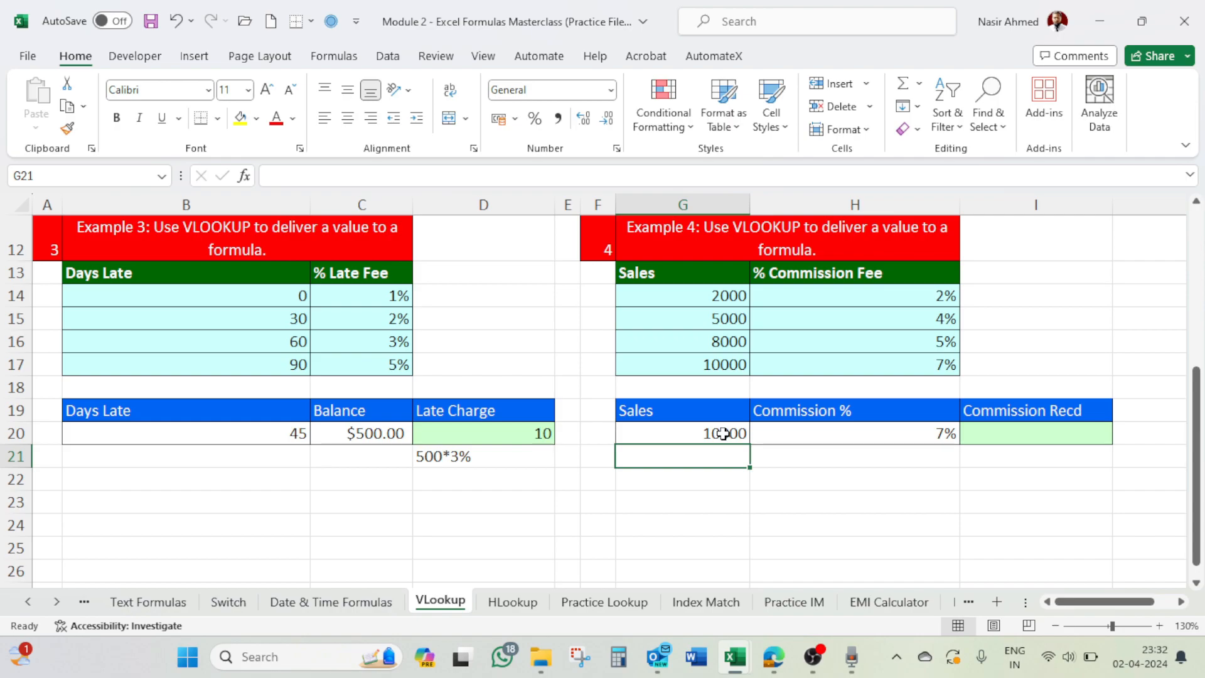
left_click(724, 434)
type("4")
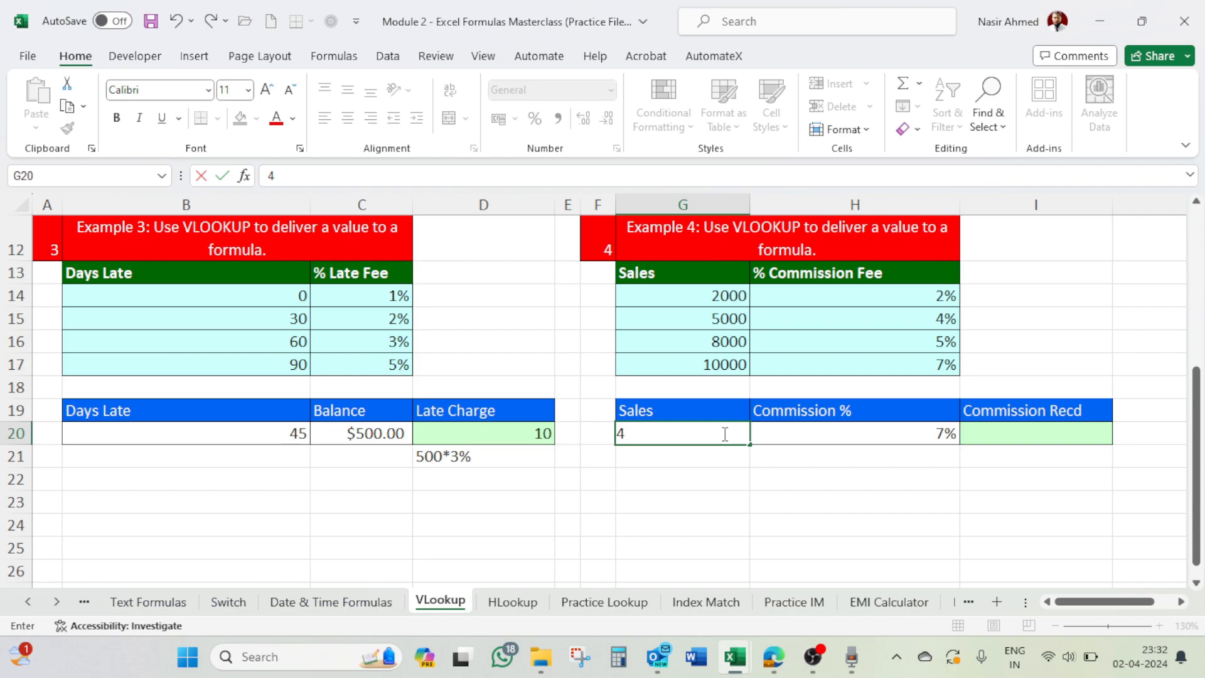
type("999")
left_click(734, 300)
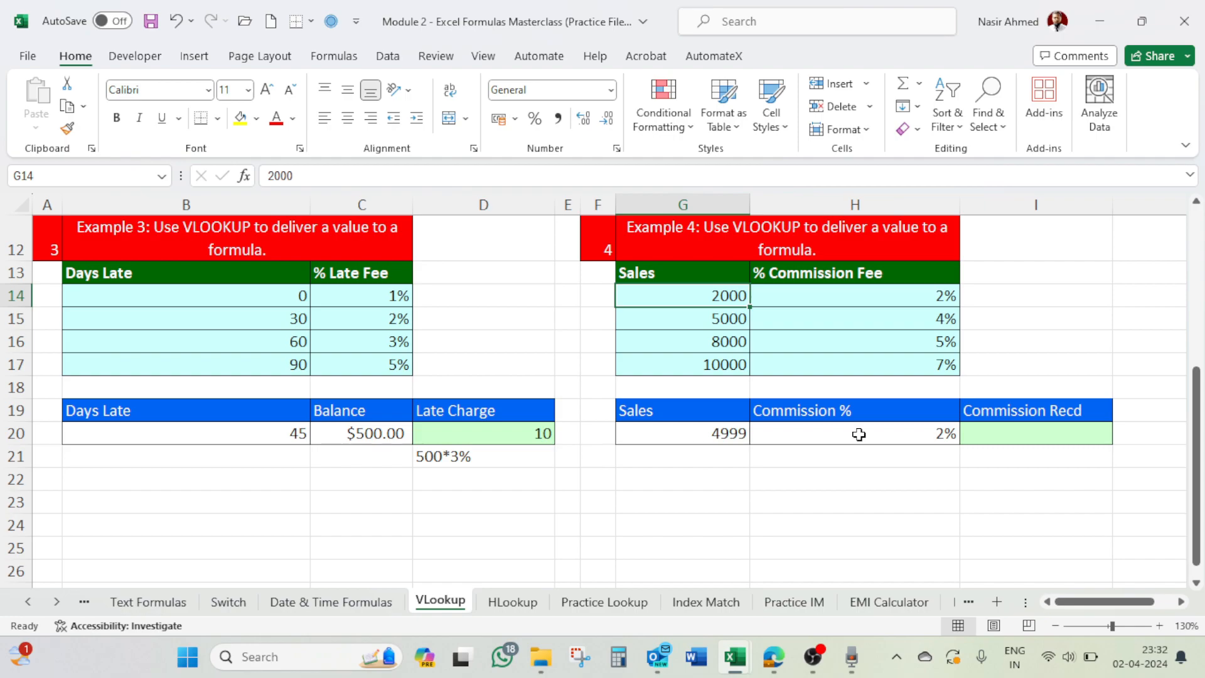
Calculate the commission received in I20 by multiplying the sales by the commission percentage with =G20*H20
left_click(1029, 433)
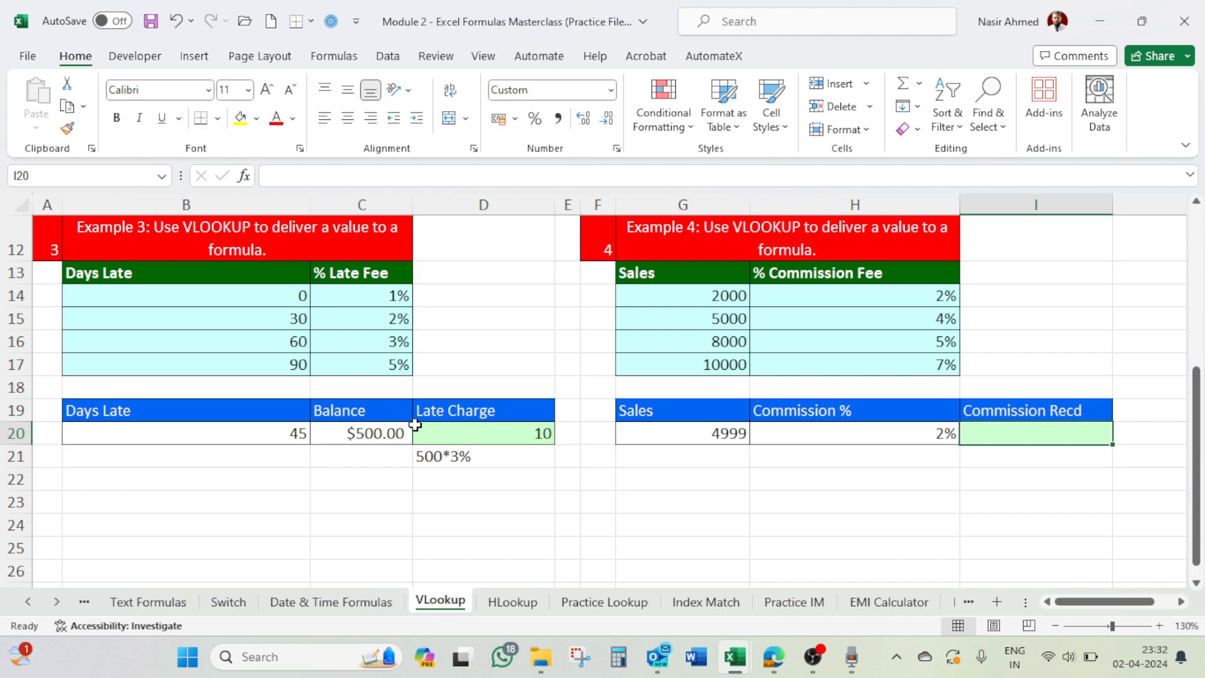
left_click(528, 438)
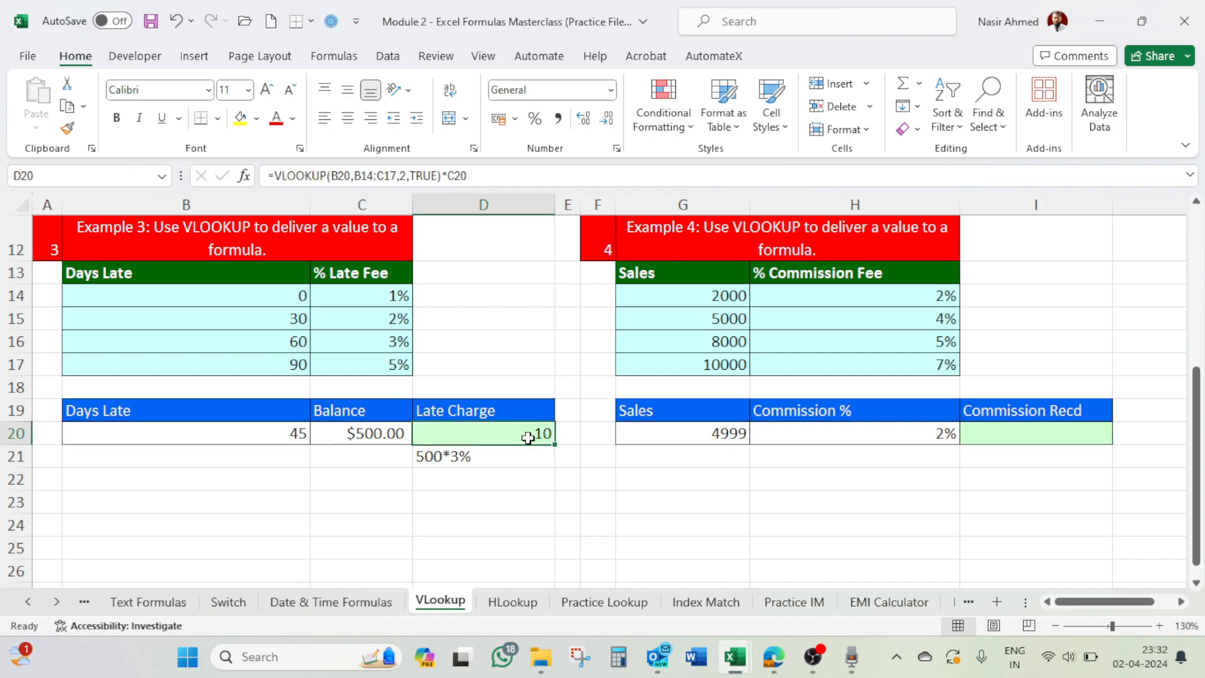
left_click(1010, 437)
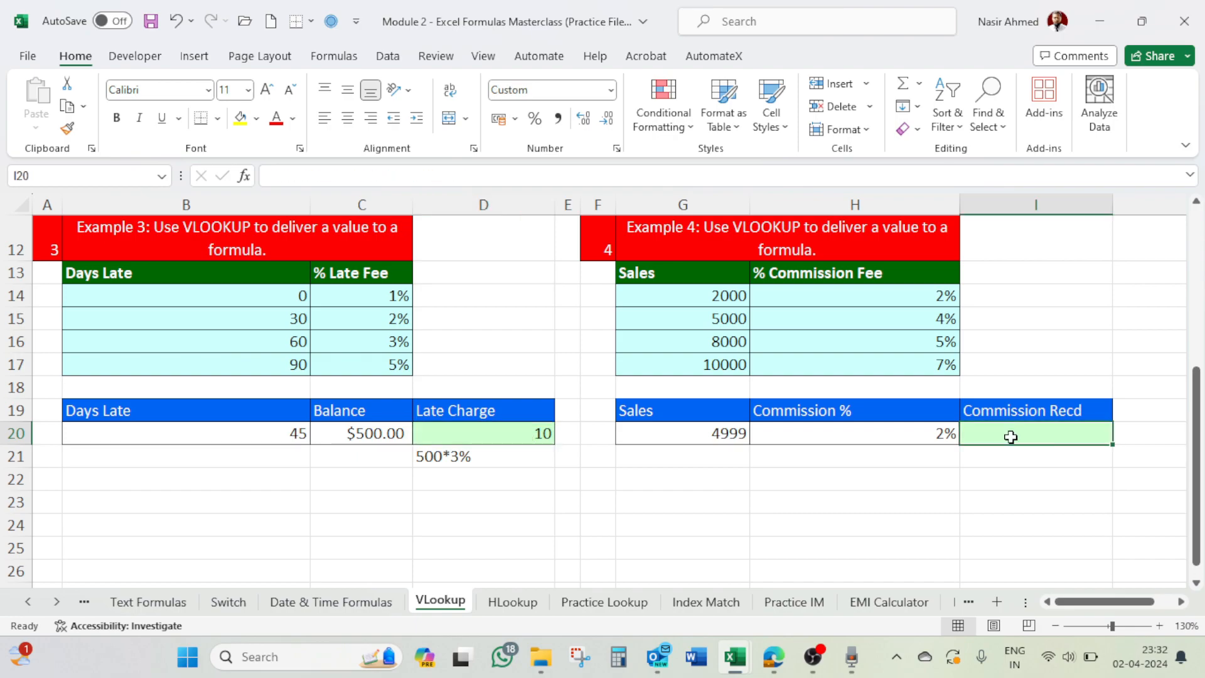
double_click(1009, 438)
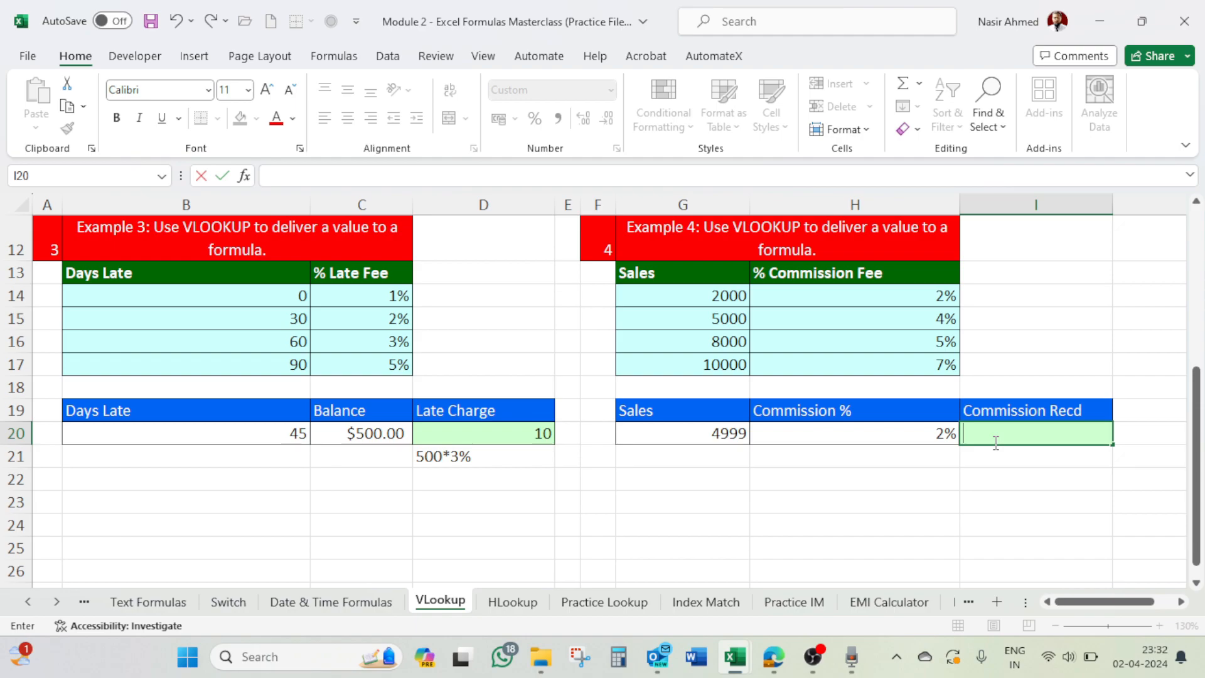
key("Return")
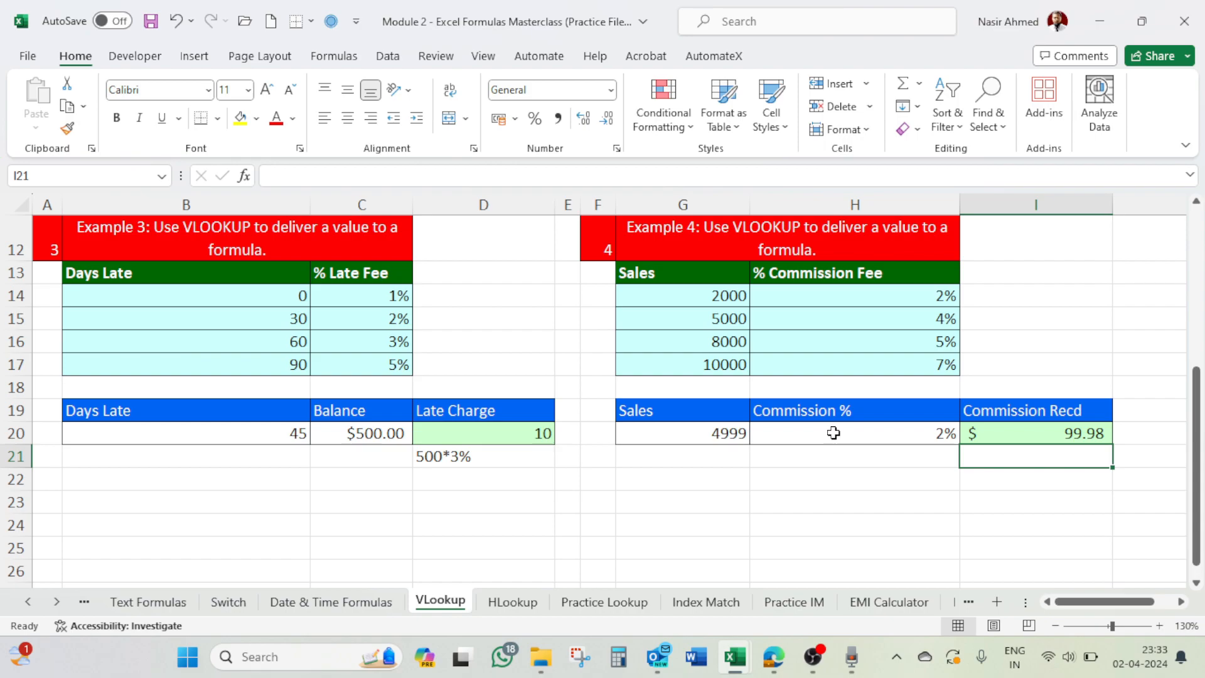
Apply the ₹ English (India) accounting format to the commission received in I20 and the balance in C20
key("Up")
left_click(515, 119)
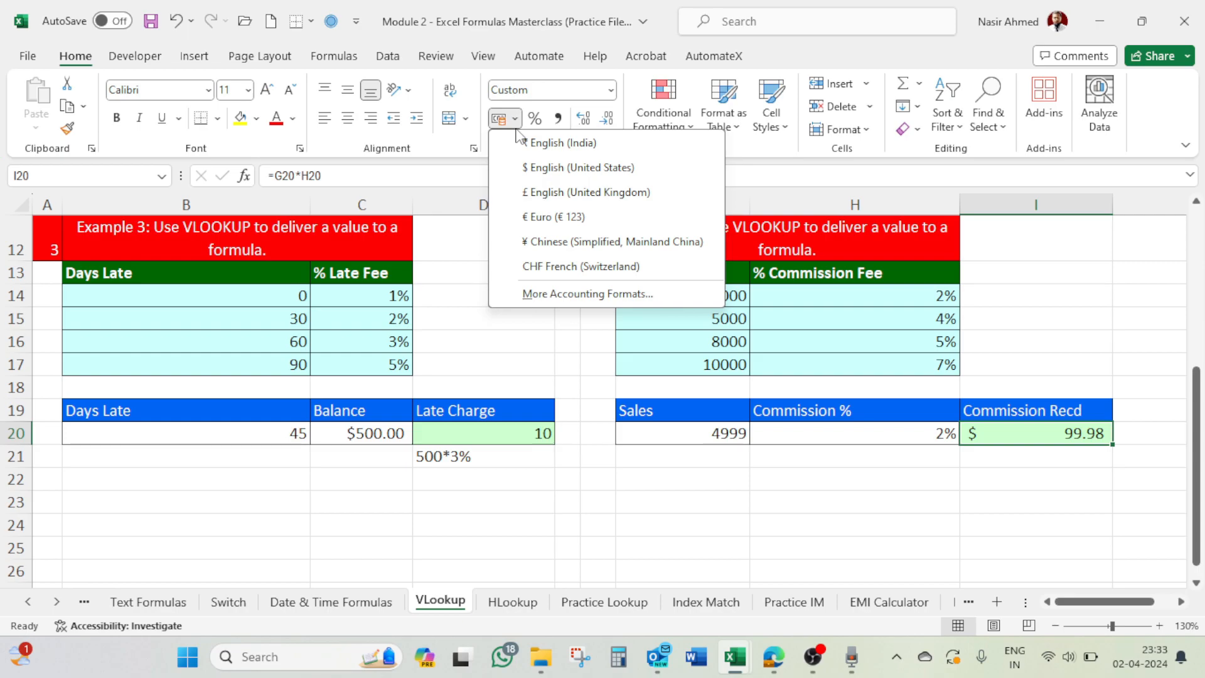
left_click(527, 143)
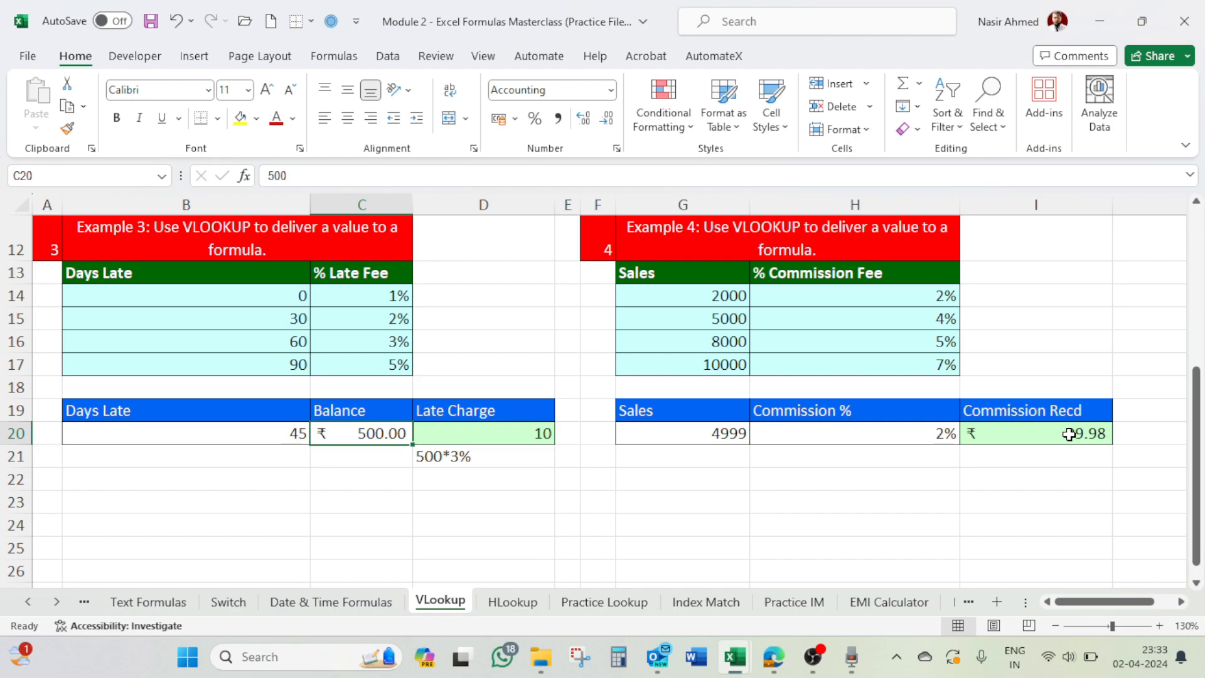
left_click(1068, 434)
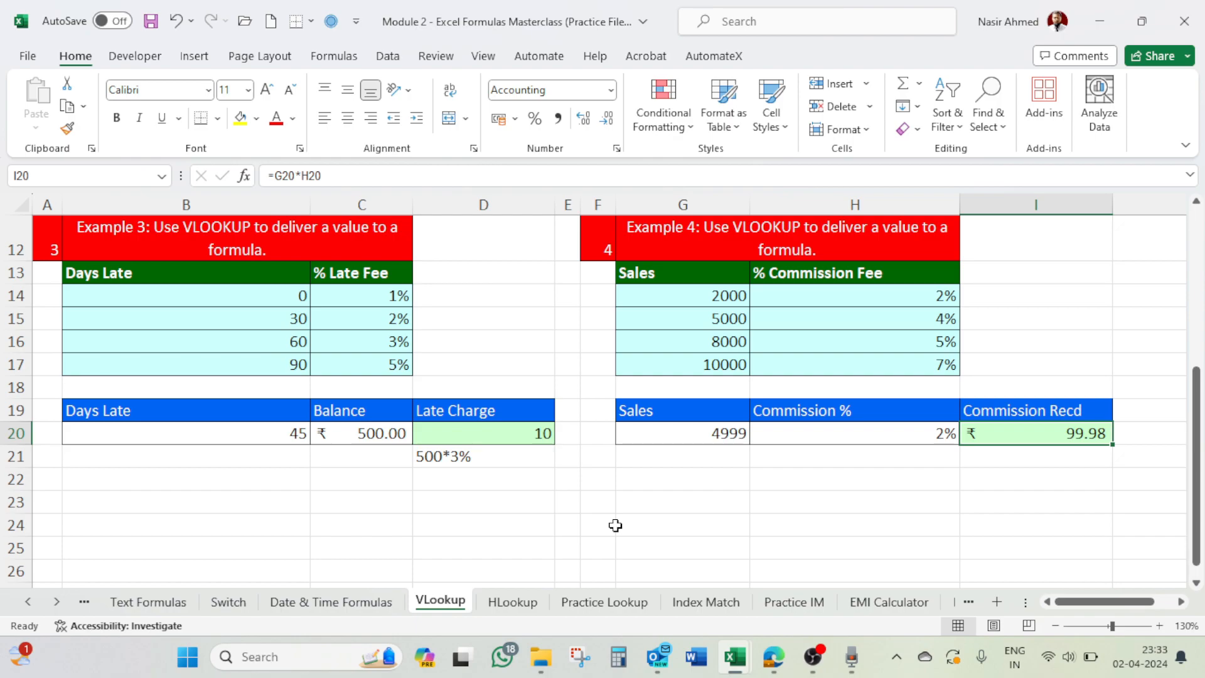
On the HLookup sheet, enter a VLOOKUP in F8 that finds the product in E8 within B7:C11 and returns column 2
left_click(183, 276)
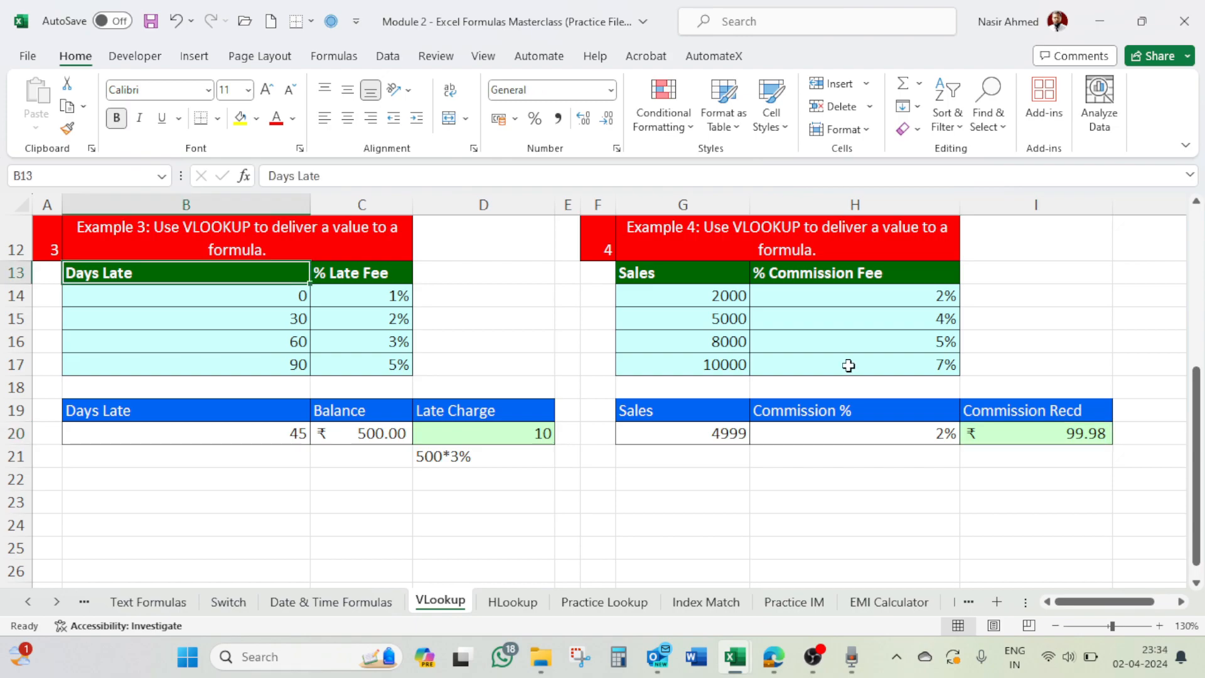
left_click(512, 602)
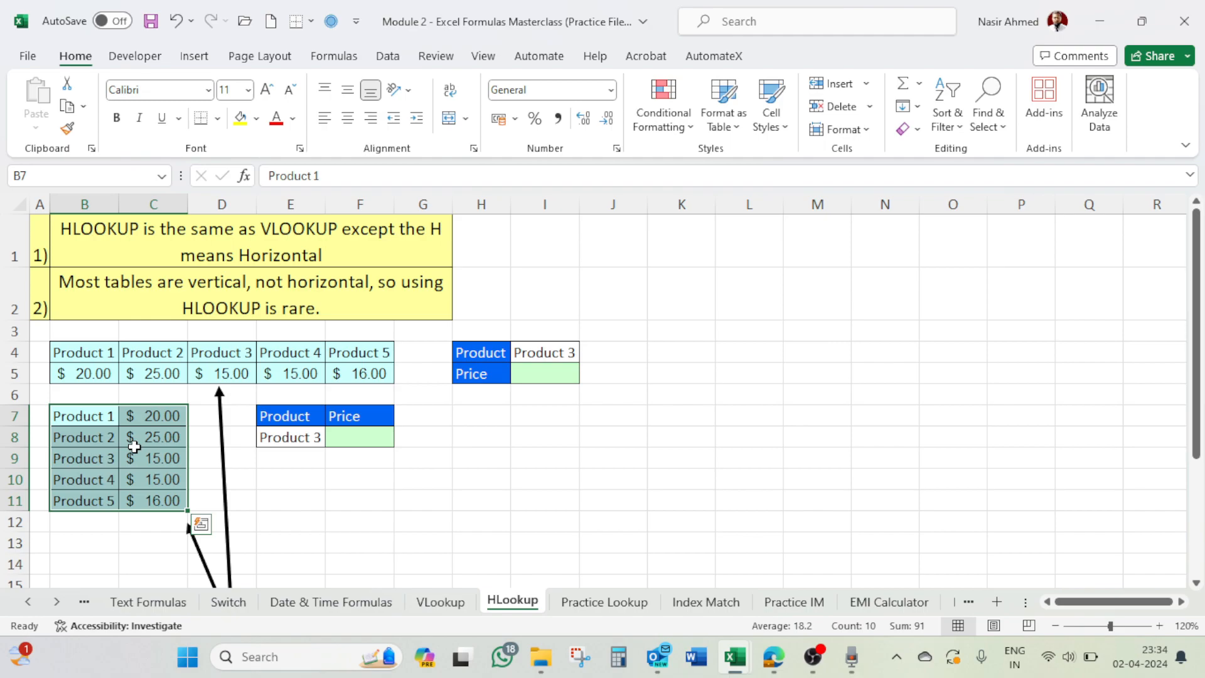
left_click(135, 448)
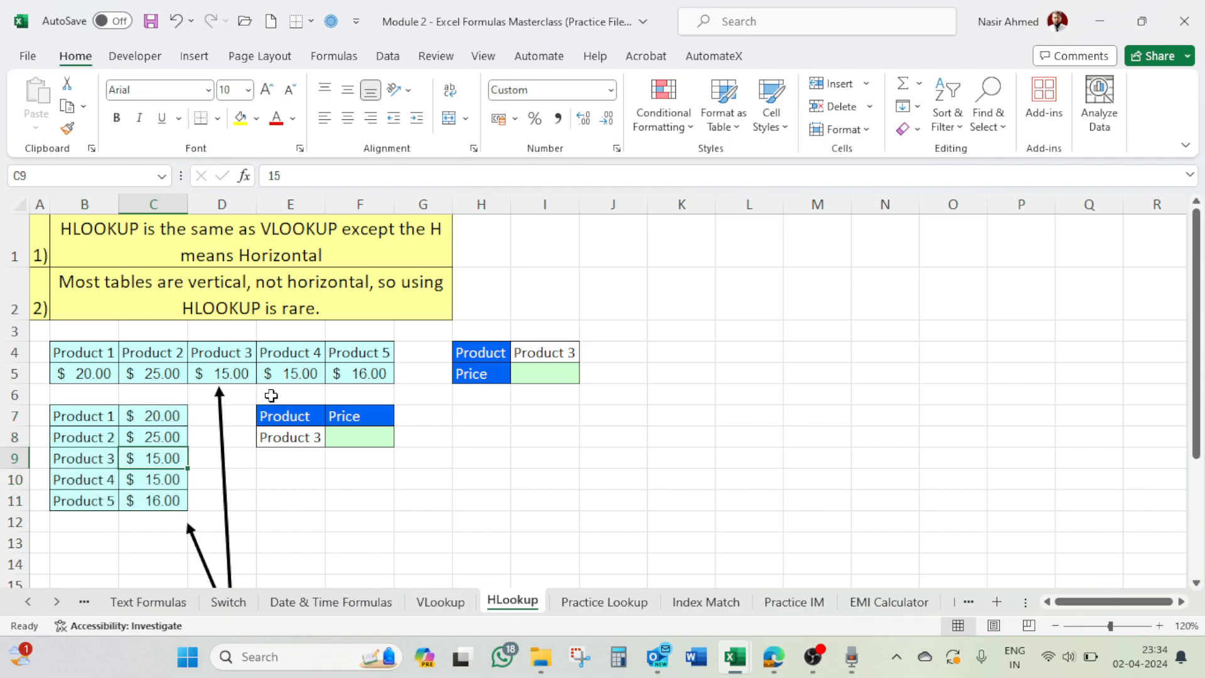
key("Down")
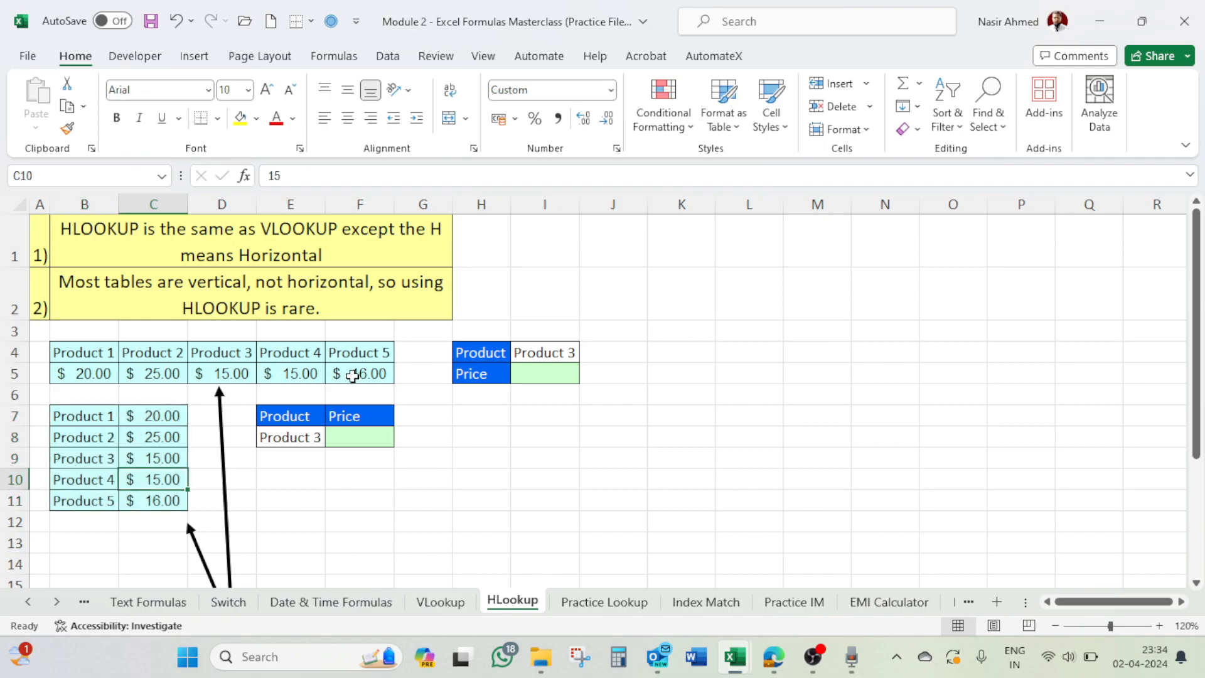
left_click(353, 375)
left_click(172, 497)
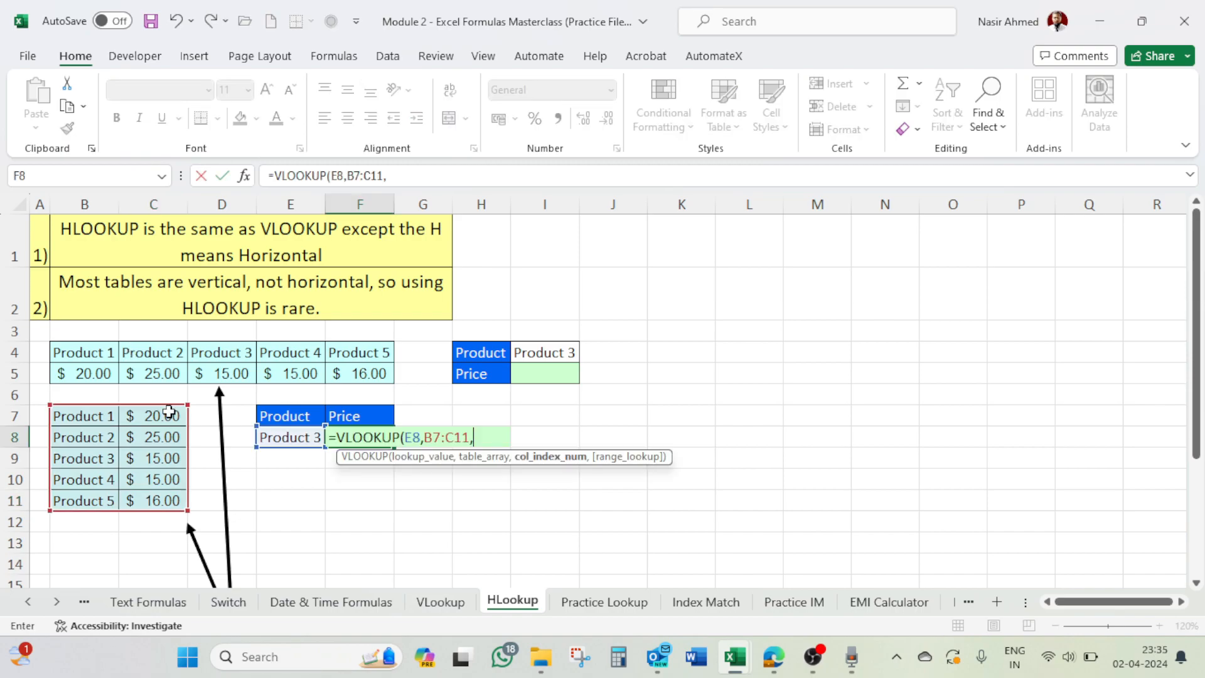
type("2,")
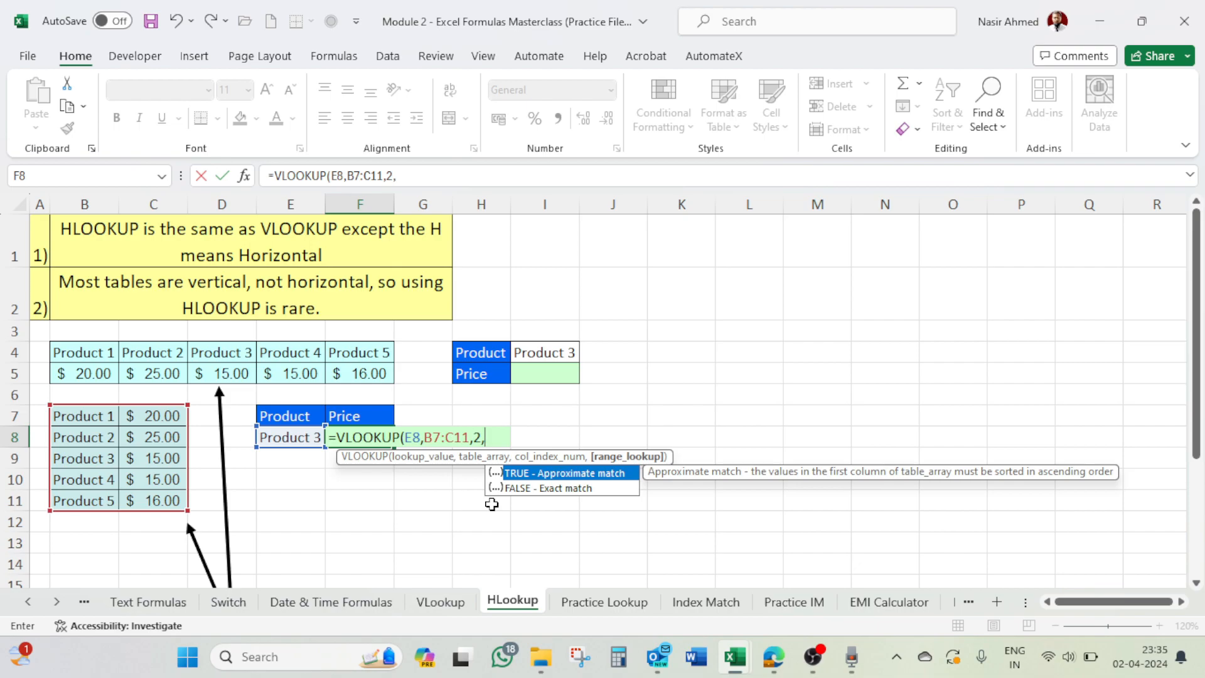
key("Return")
Enter an HLOOKUP in I5 that finds the product in I4 within B4:F5 and returns row 2 with exact match (FALSE)
left_click(552, 374)
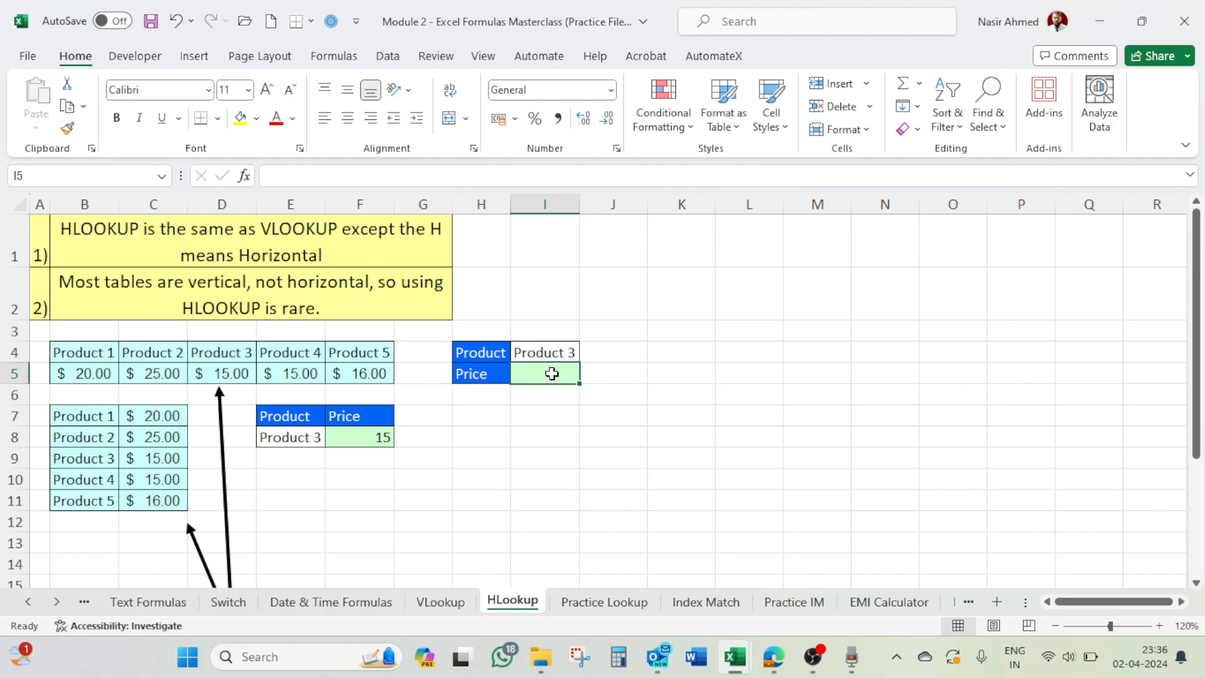
type("=HLOOKUP(I4,")
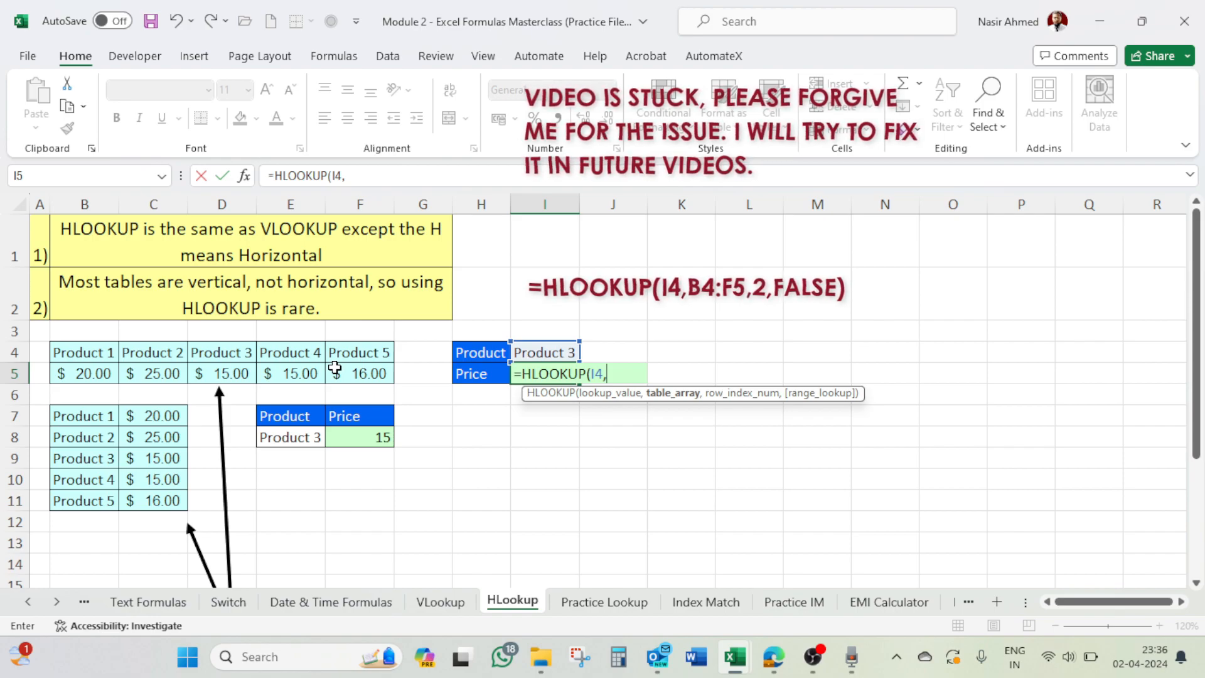
type("B4:F5,")
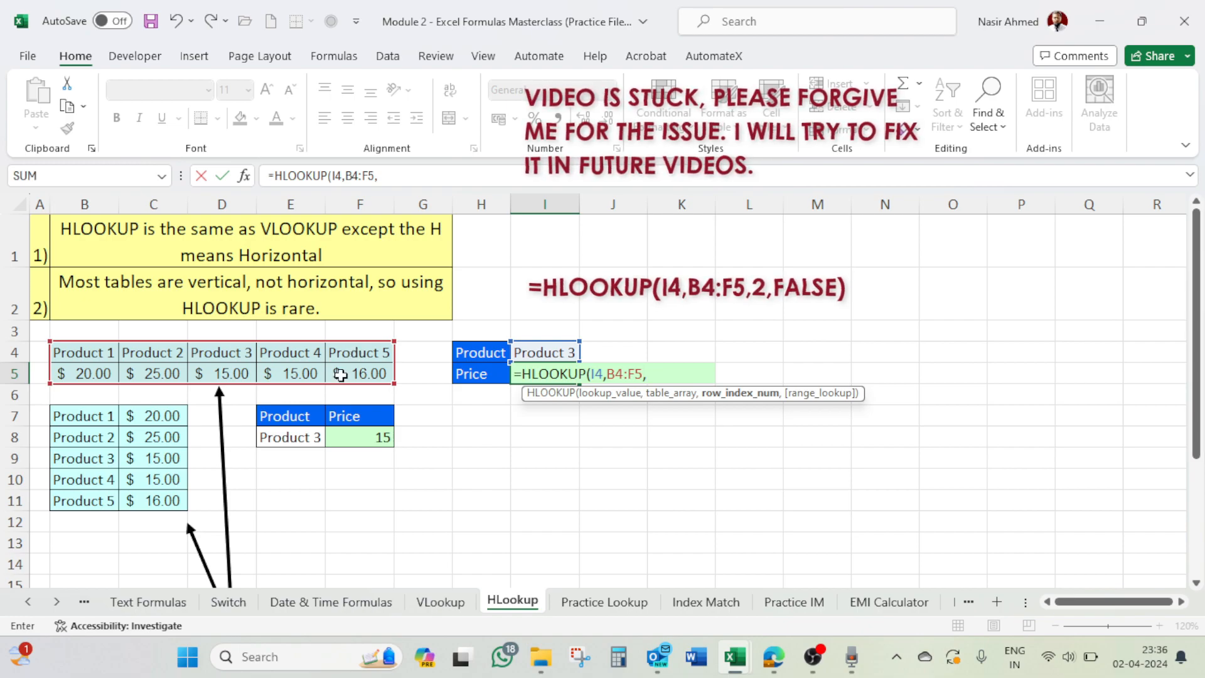
type("2")
key("Return")
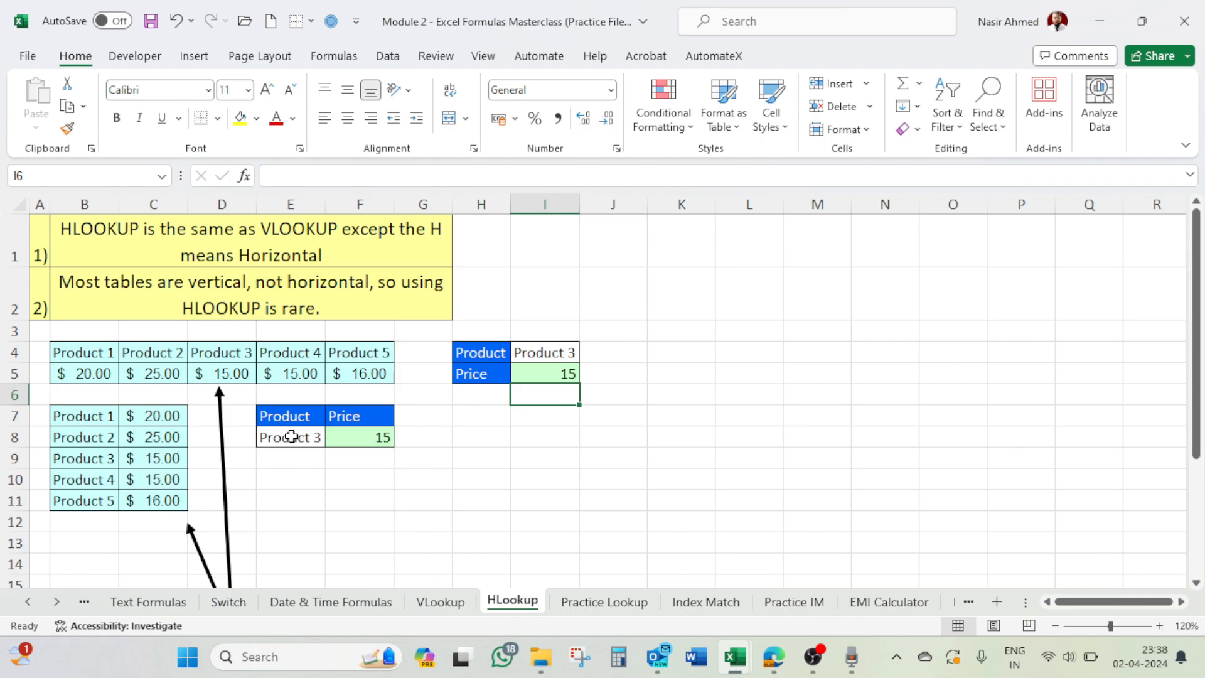
Select the whole vertical product price table B7:C11
left_click(172, 417)
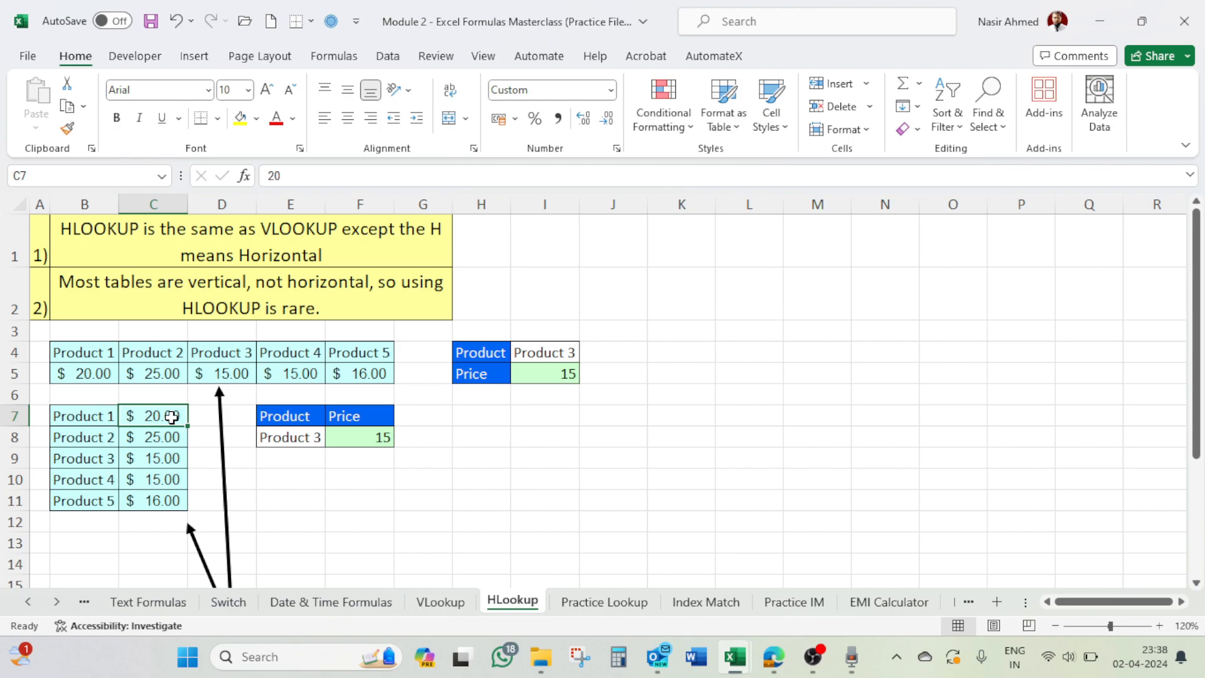
left_click(95, 418)
key("ctrl+a")
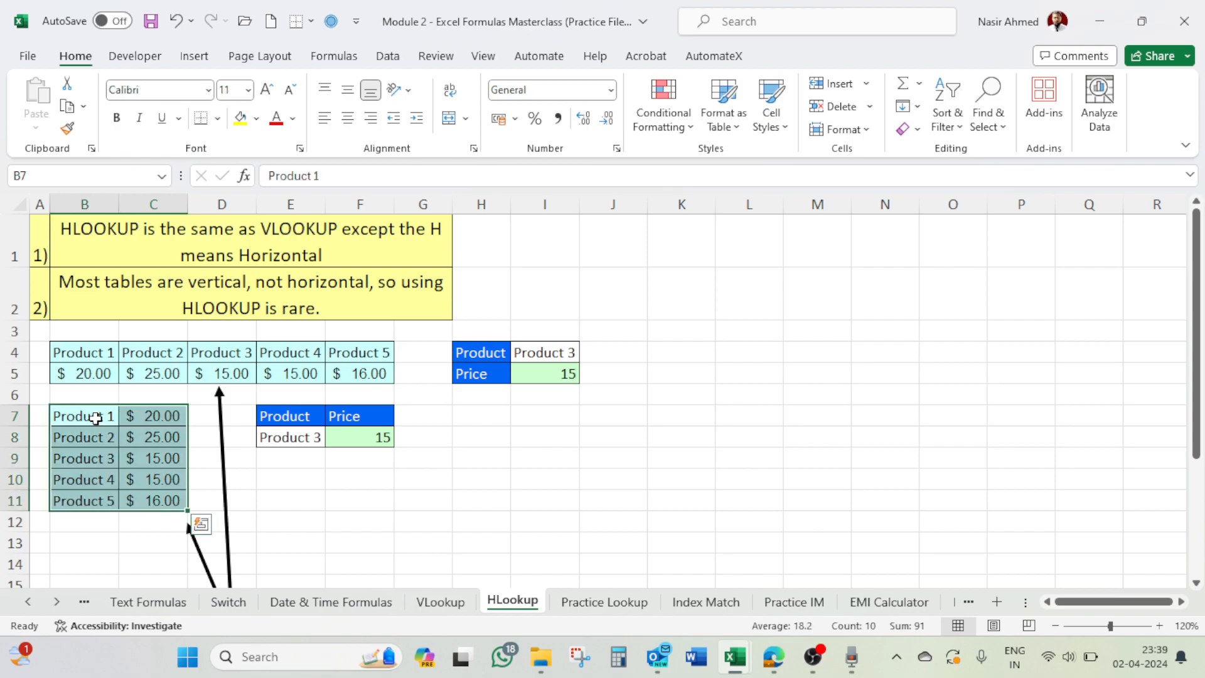